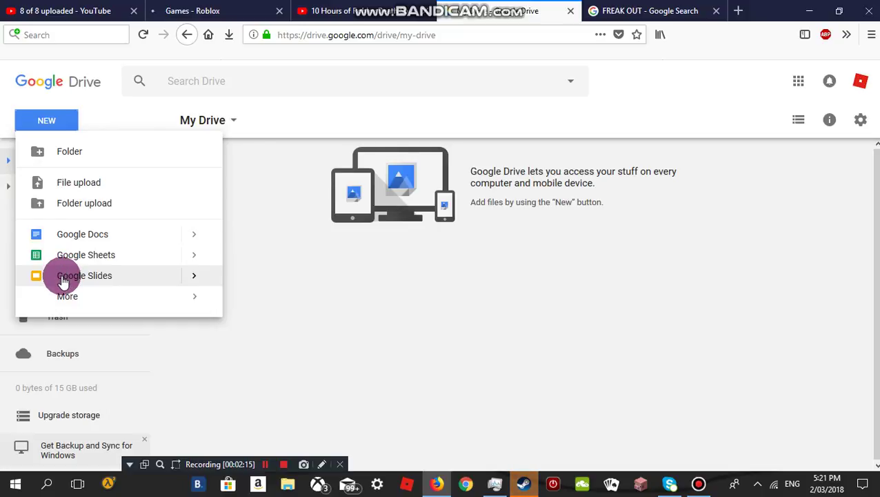
Step: Create a new blank Google Slides presentation from My Drive and bring it into view
mouse_move(197, 266)
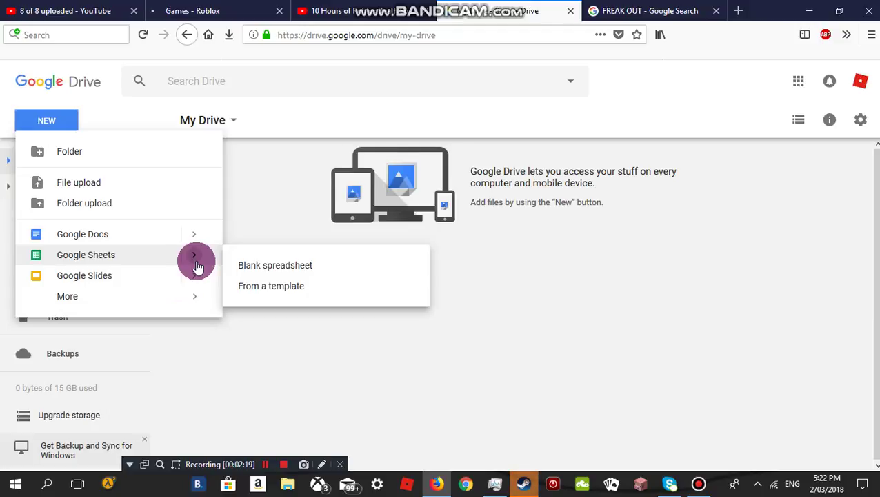
left_click(144, 275)
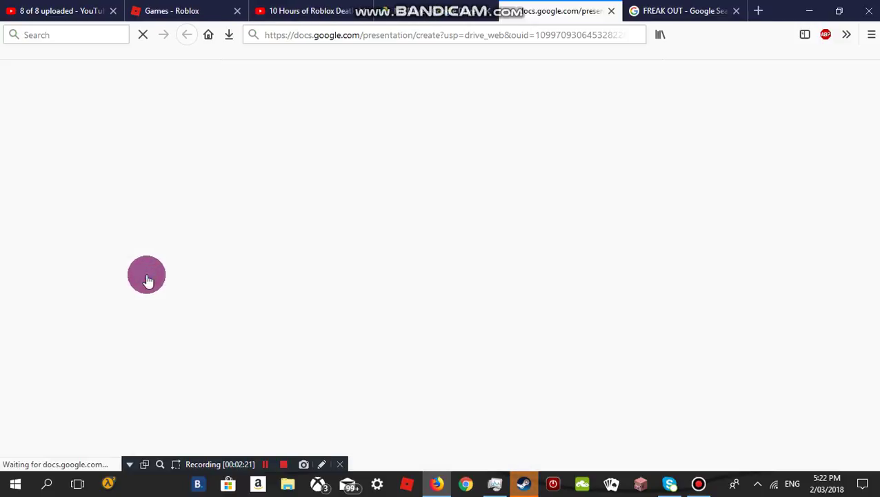
left_click(401, 8)
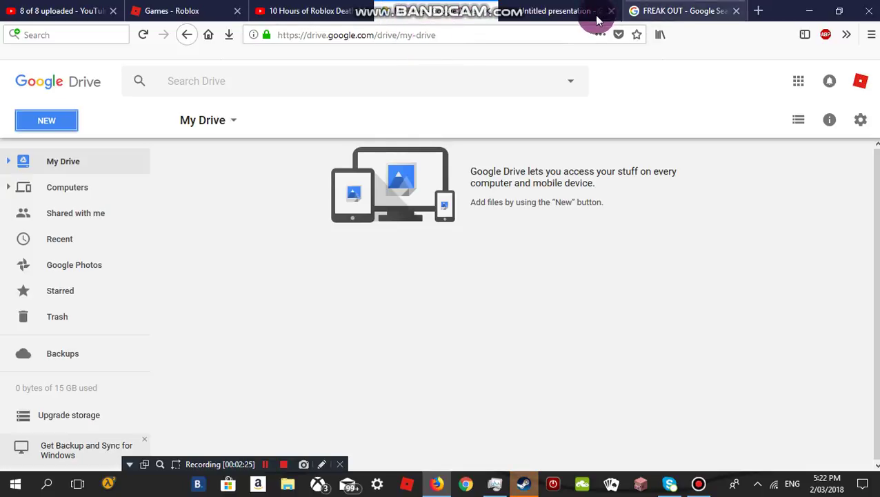
left_click(545, 11)
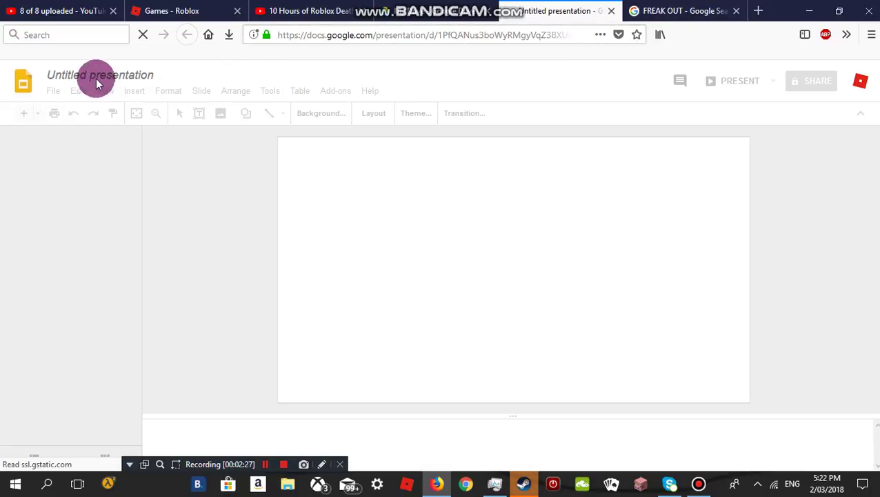
Step: Rename the untitled presentation to "SORRY SPONGEY"
left_click(98, 75)
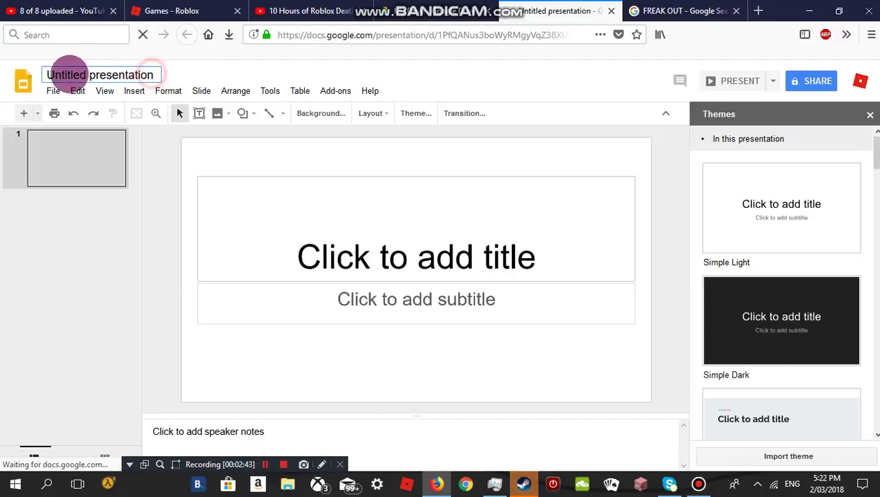
left_click(53, 74)
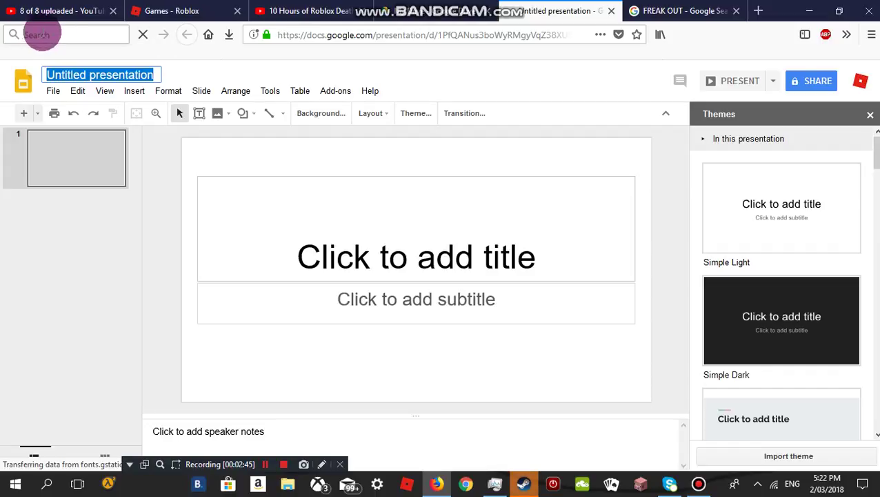
type("S")
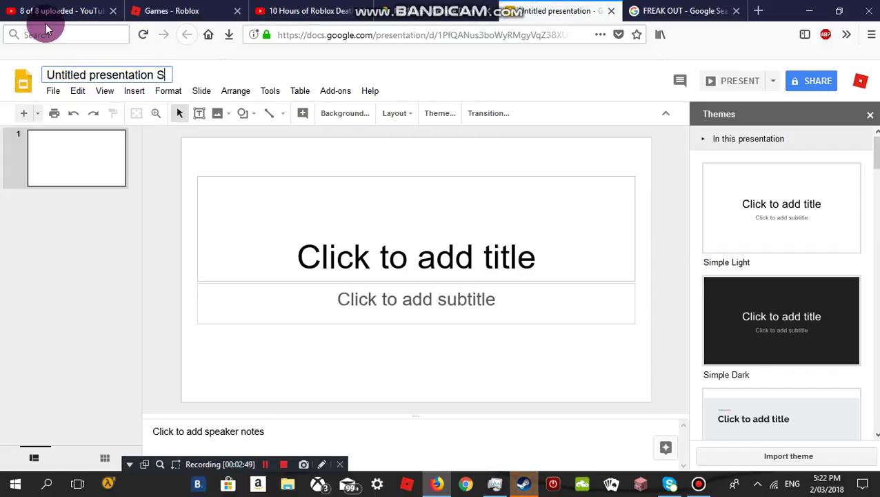
type("OR SPONGEY")
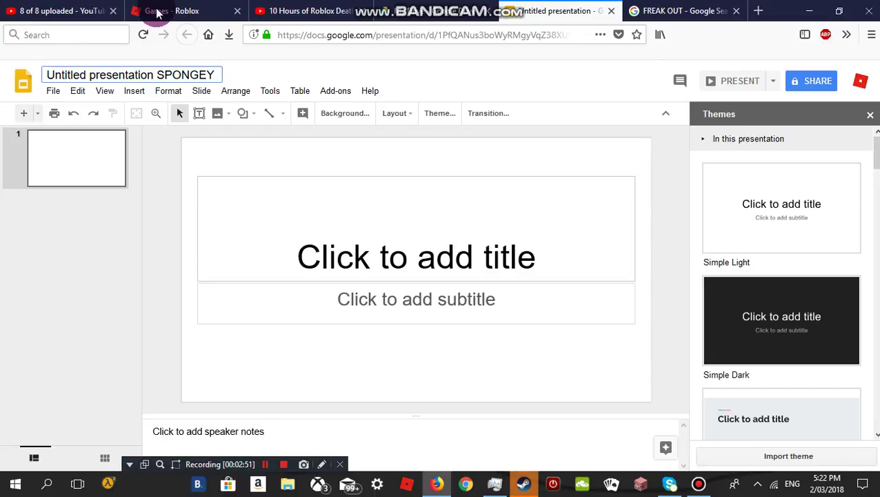
left_click_drag(155, 71, 6, 75)
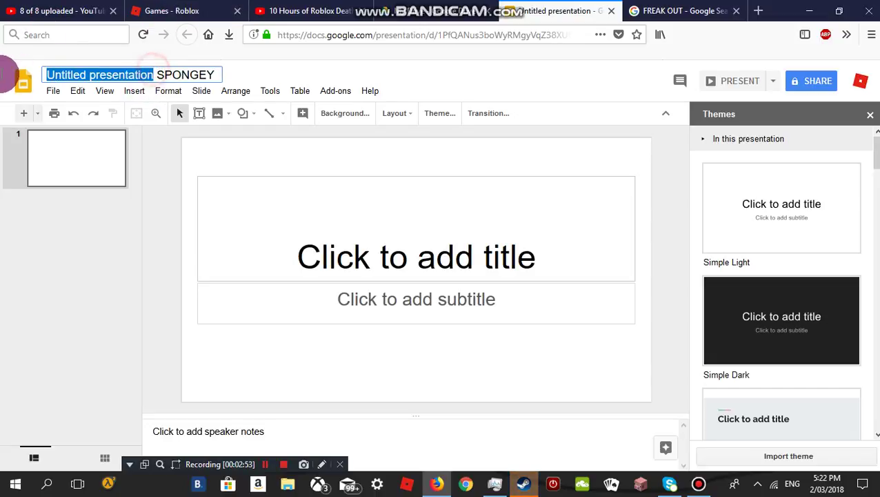
type("SORRY")
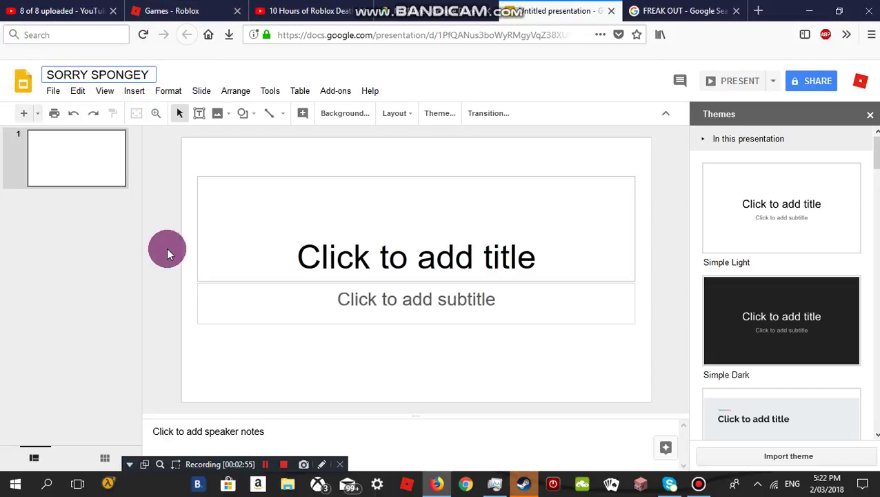
left_click(174, 237)
Step: Close the list of themes and open the presentation's sharing settings
left_click(870, 114)
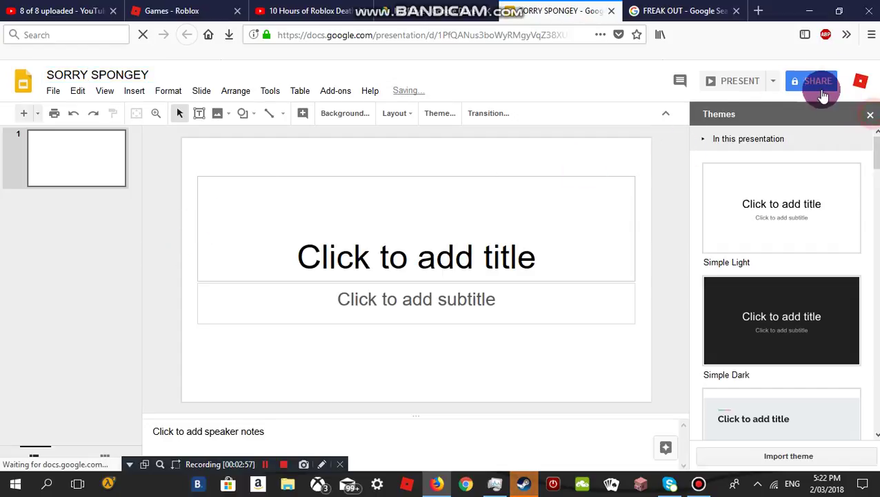
left_click(815, 82)
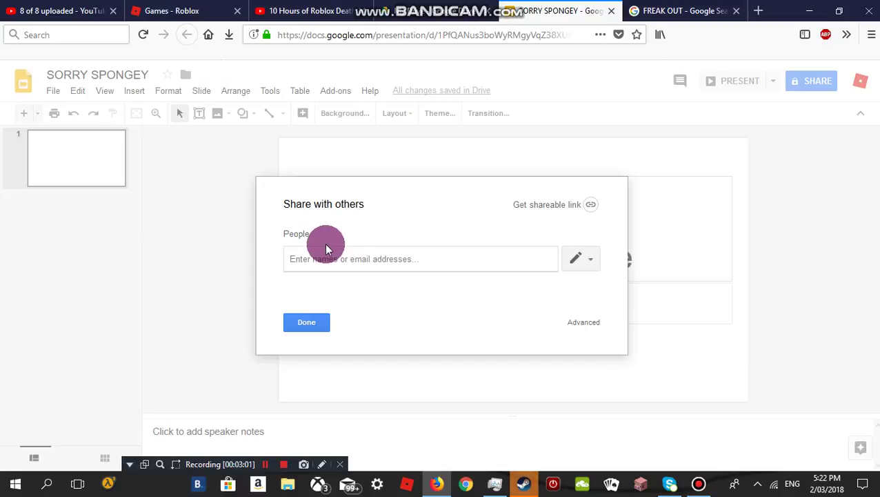
Step: Try to send a sharing invitation to a recipient by all-lowercase username, and remove that entry from the people to invite
type("MR")
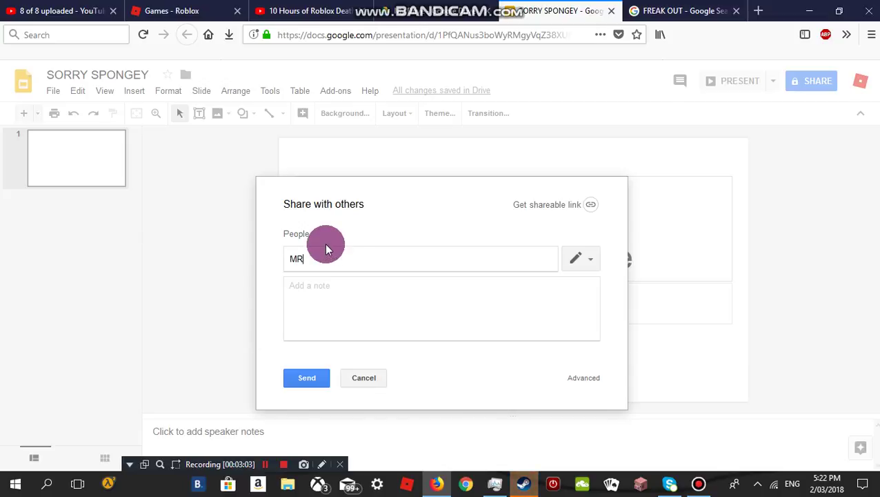
key("BackSpace")
key("BackSpace")
type("mrss")
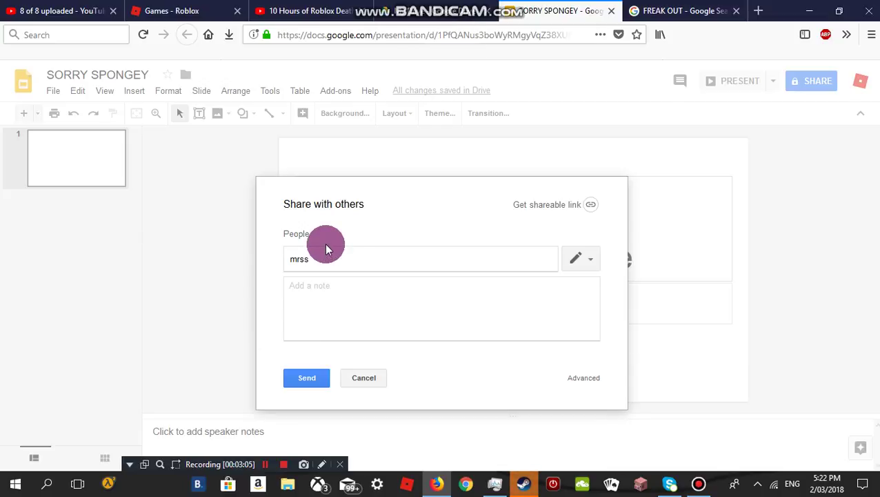
type("pongey")
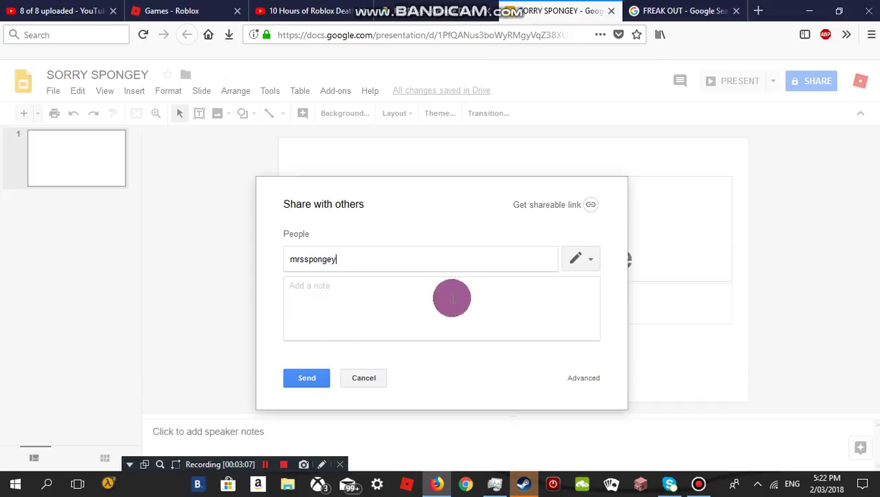
left_click(586, 258)
left_click(587, 258)
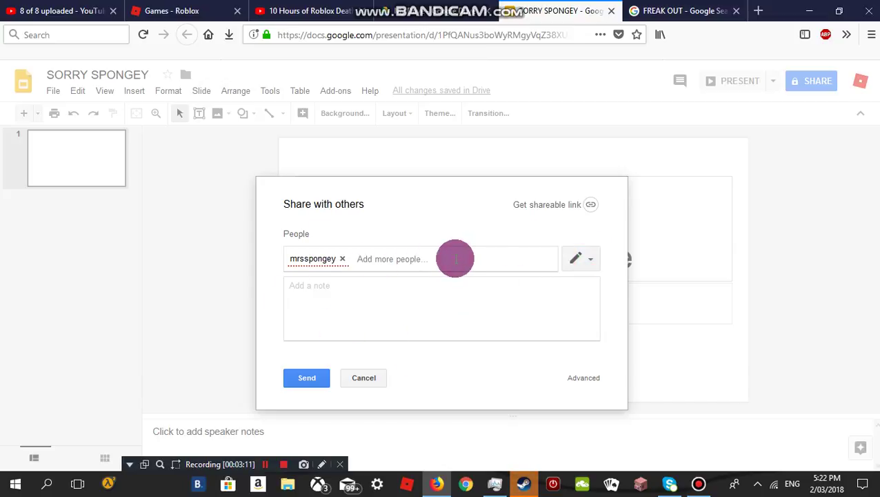
left_click(445, 260)
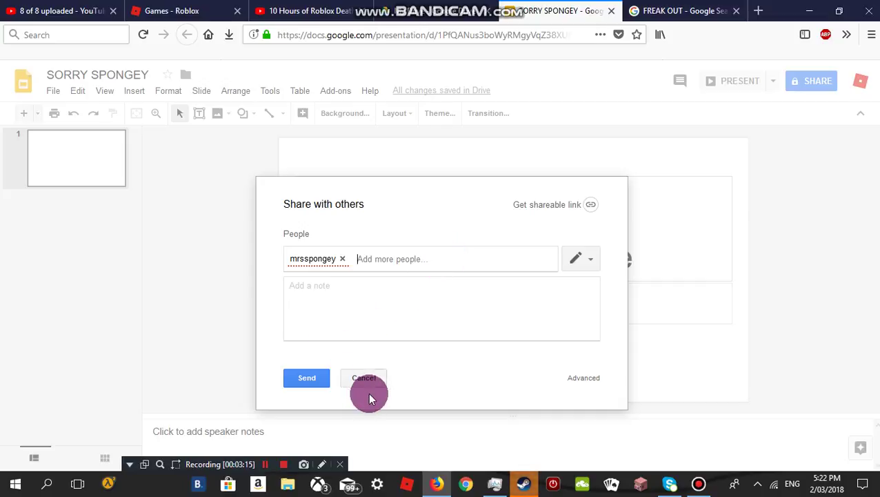
left_click(309, 380)
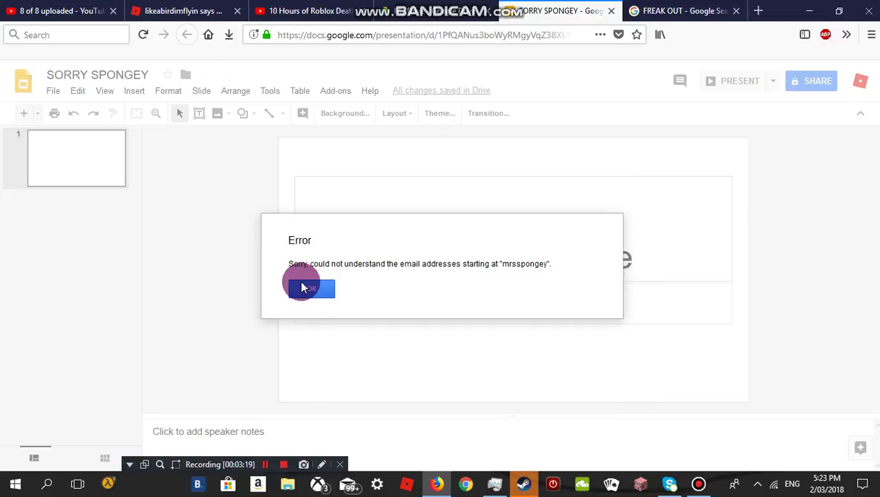
left_click(306, 289)
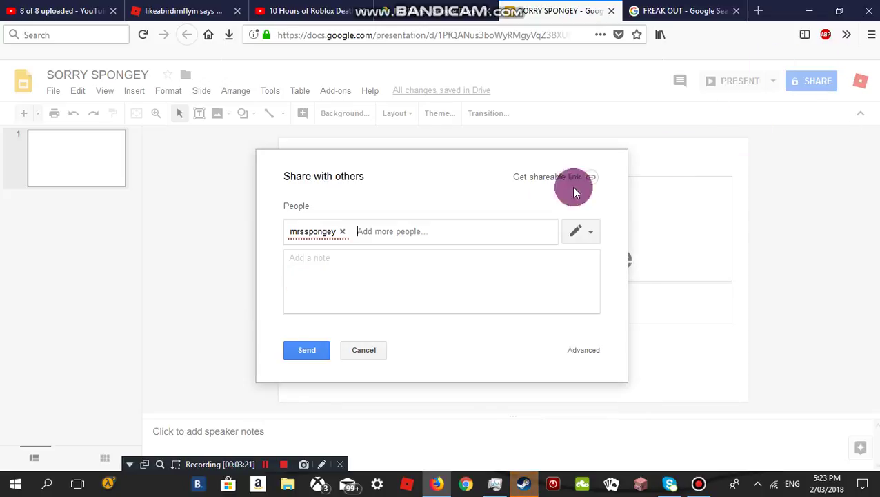
left_click(343, 232)
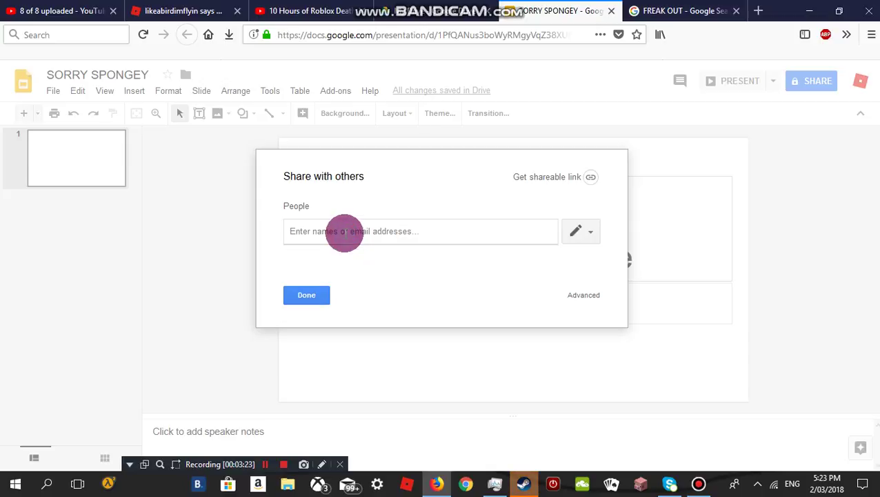
Step: Try to send the invitation with the recipient's username capitalised, and remove that entry as well
type("Mr")
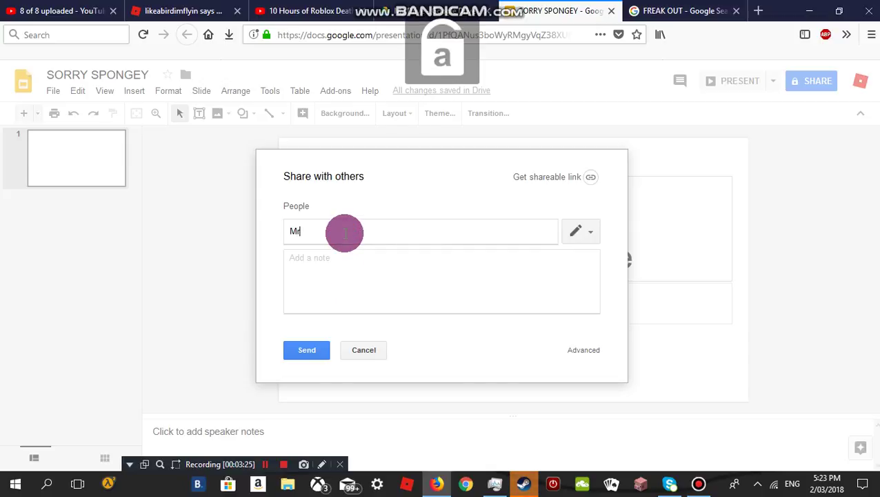
type("s")
key("Caps_Lock")
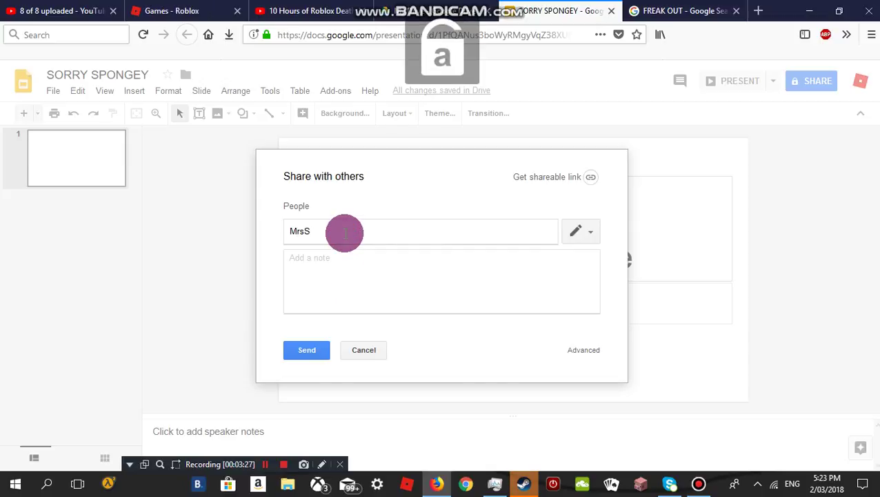
type("Spongey")
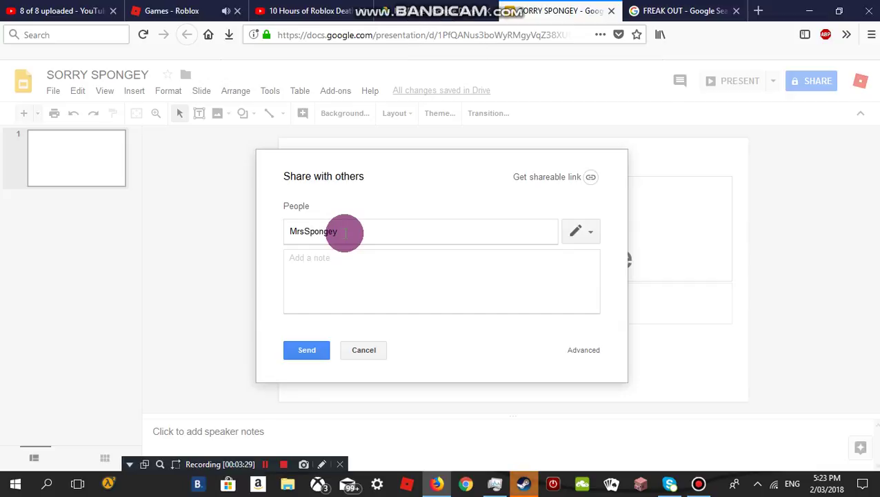
left_click(306, 274)
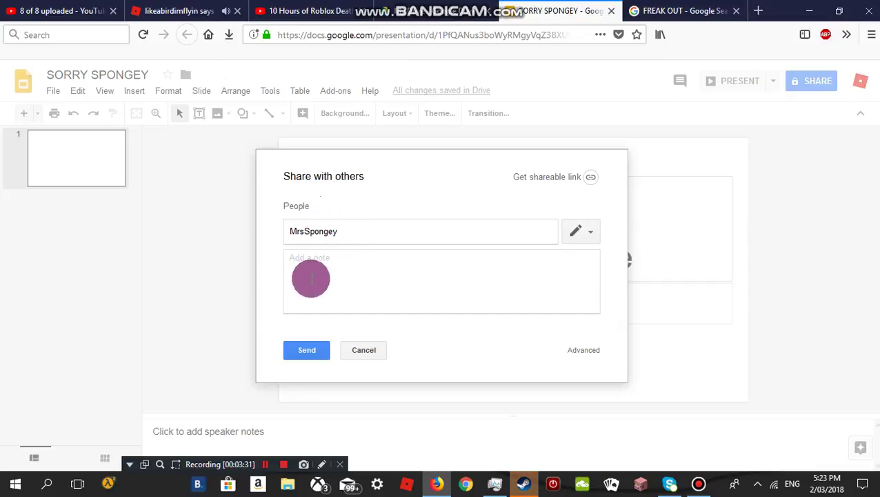
left_click(304, 351)
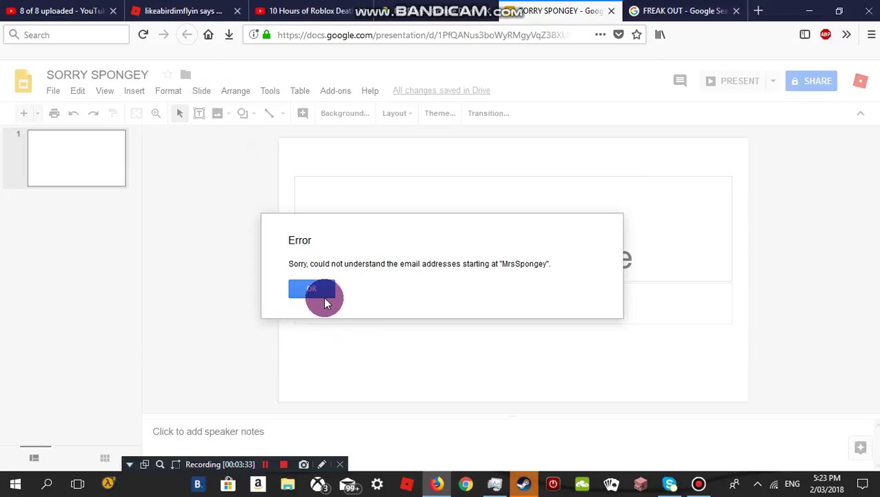
left_click(312, 289)
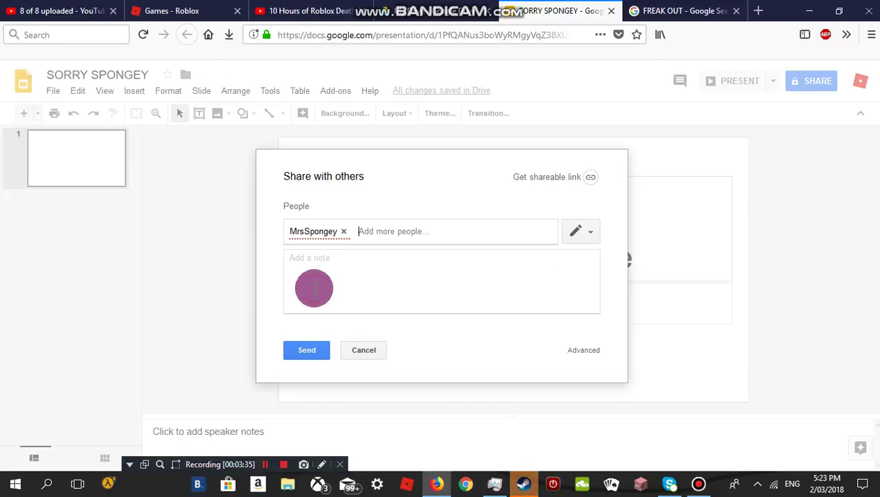
left_click(300, 349)
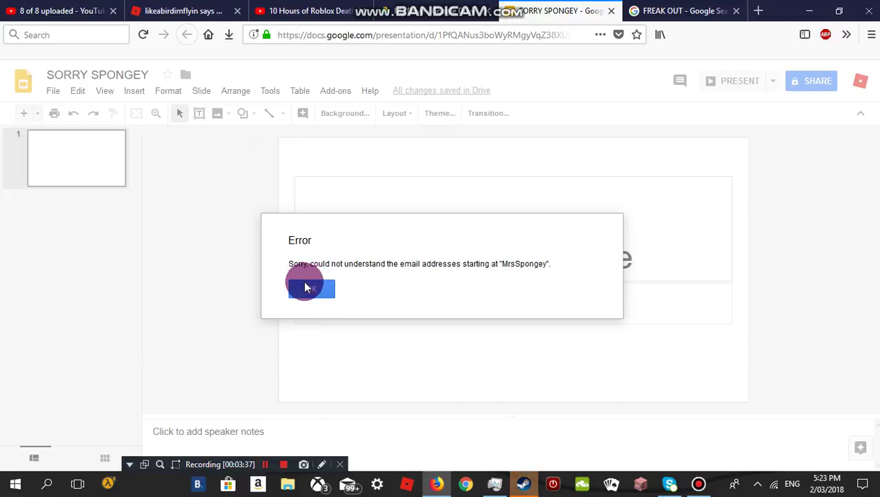
left_click(310, 287)
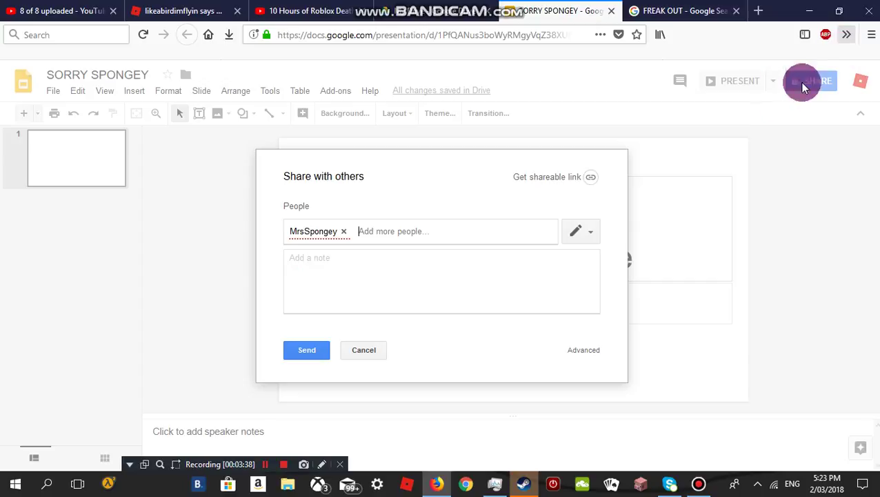
left_click(344, 231)
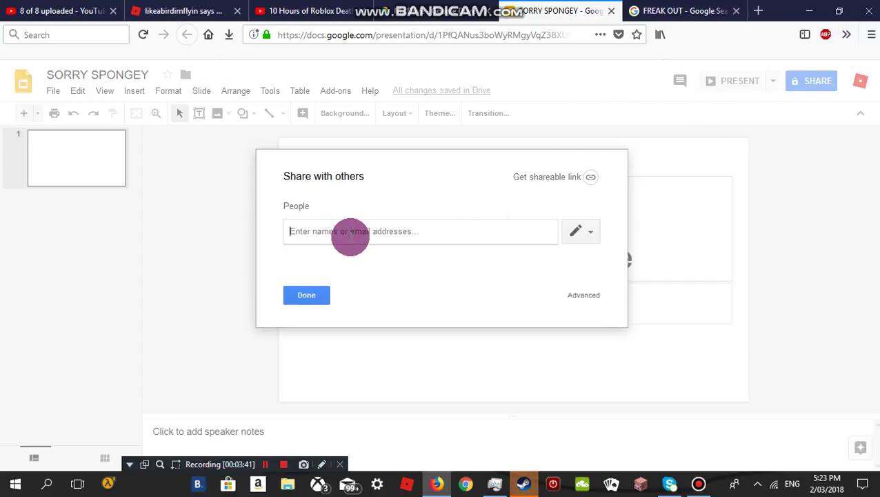
type("Googl")
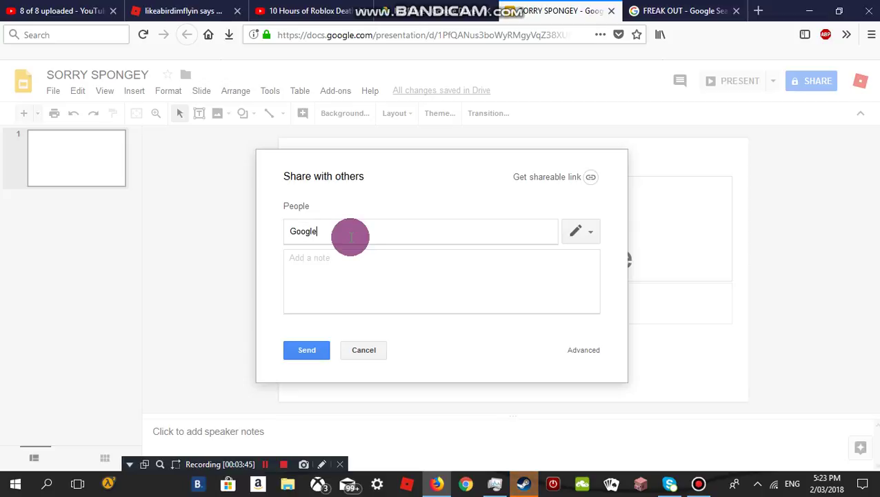
key("ctrl+a")
key("BackSpace")
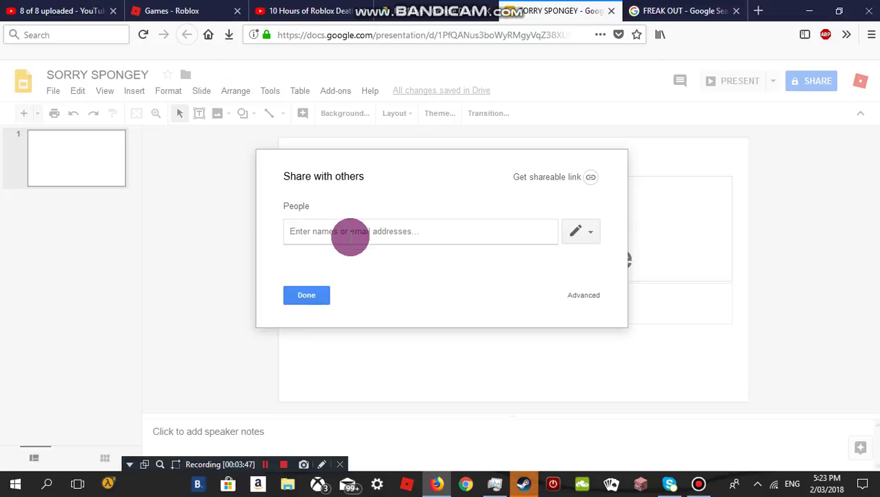
Step: Enter "Youtube" as the recipient to share the presentation with
type("Y")
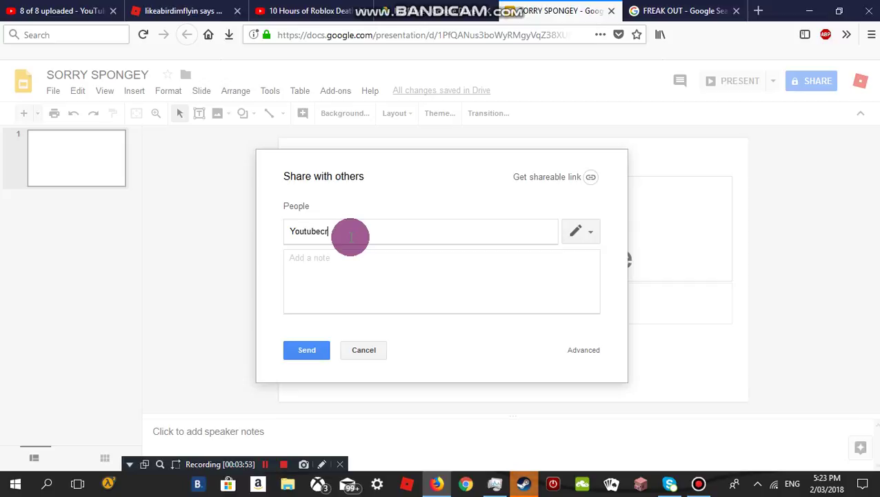
type("outubec")
key("BackSpace")
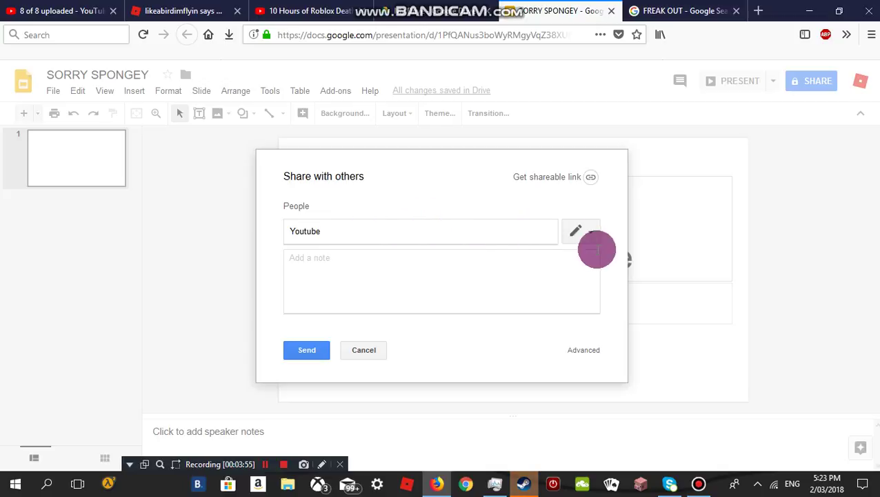
Step: Turn on link sharing for the presentation and get its shareable link
left_click(577, 231)
left_click(578, 231)
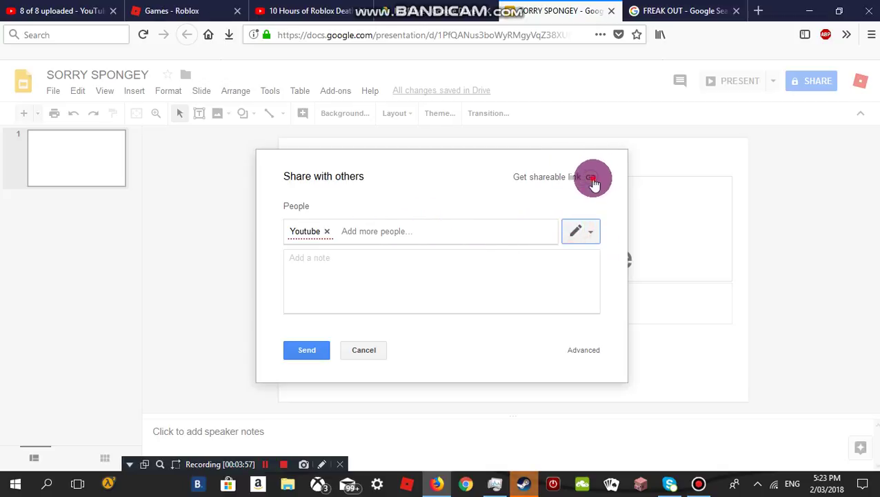
left_click(591, 179)
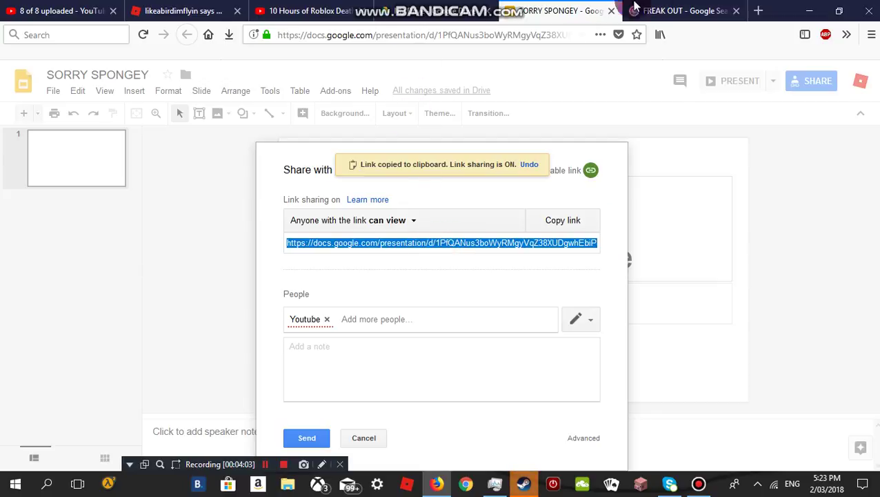
Step: Load youtube.com in place of the FREAK OUT image search and search for "mrsspongey"
left_click(683, 11)
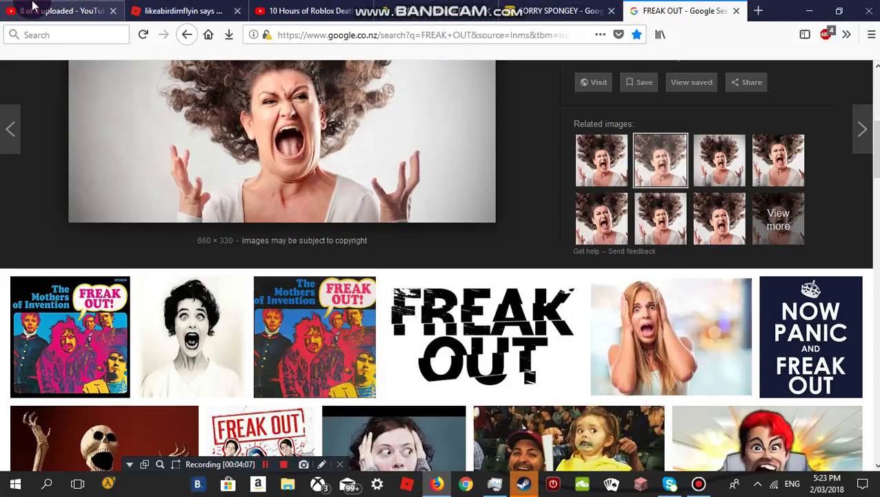
scroll(818, 229, "up", 5)
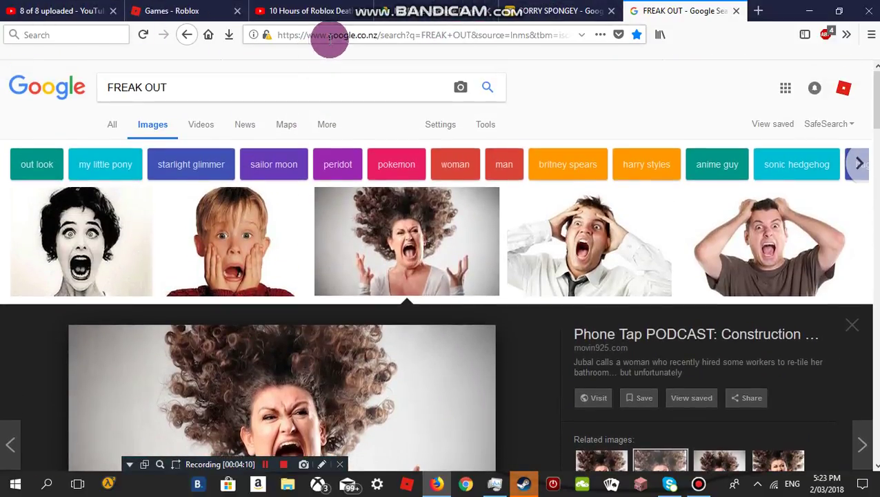
left_click(329, 37)
type("youtube.com/")
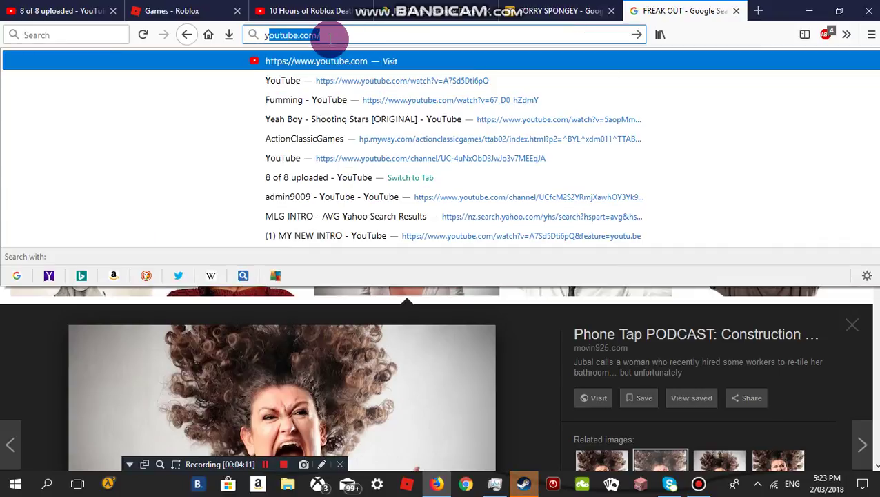
key("Return")
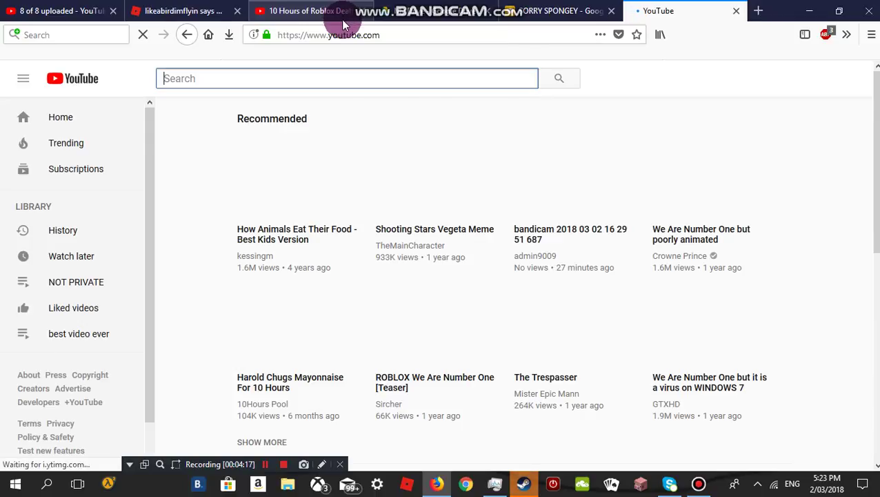
type("mrsspongey")
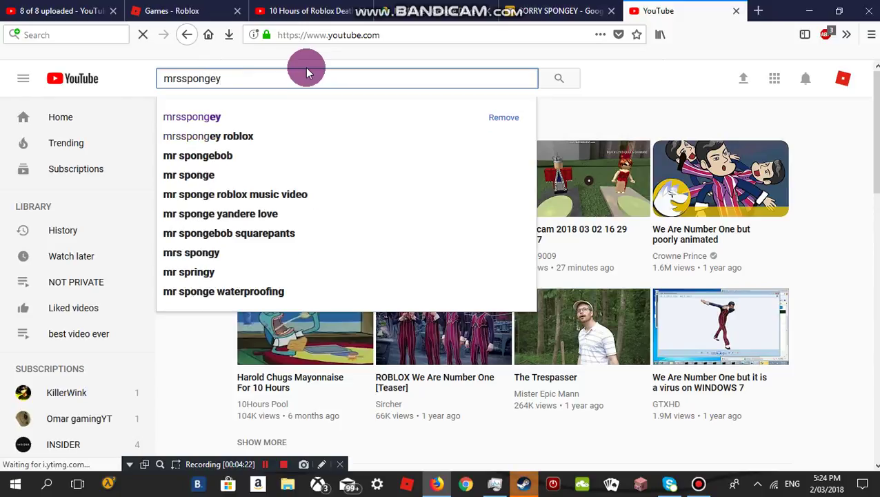
key("Caps_Lock")
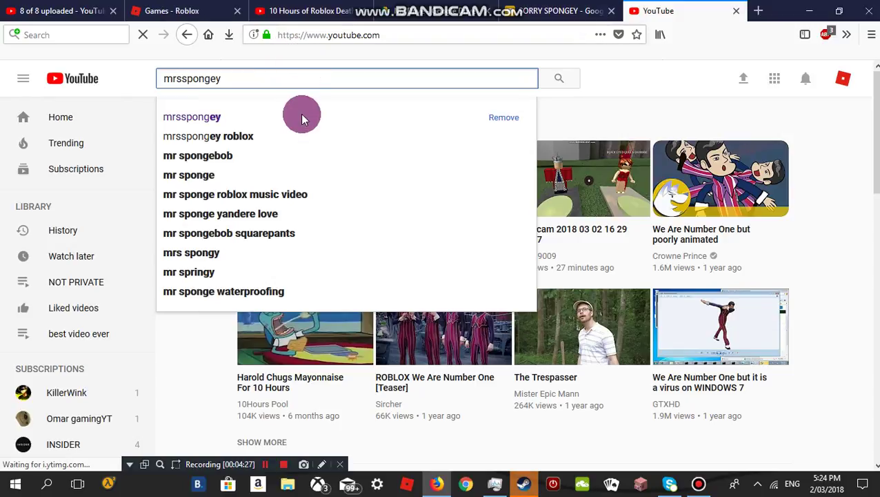
Step: Open the MrsSpongey channel from the search results and select its web address
left_click(562, 10)
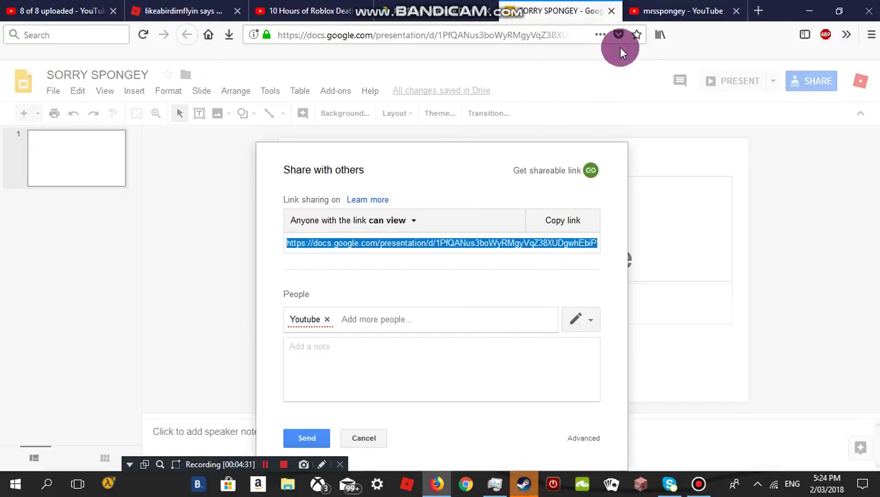
left_click(699, 7)
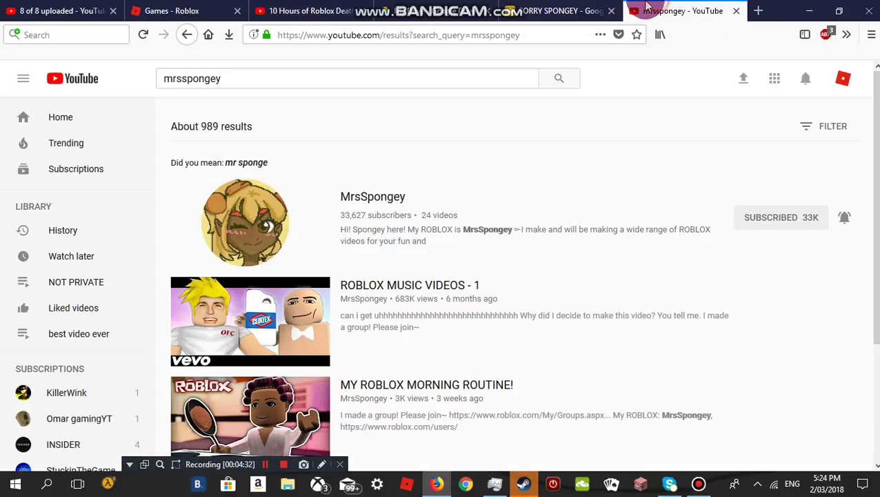
left_click(241, 208)
left_click(548, 35)
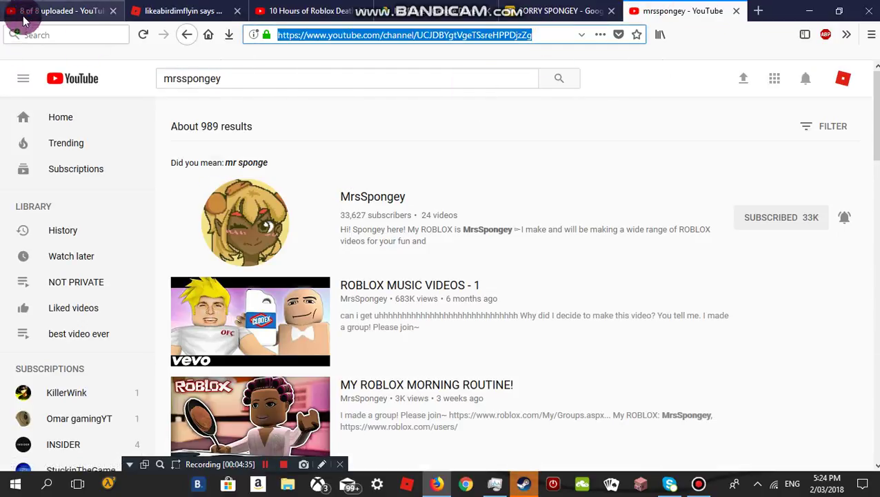
Step: Return to the SORRY SPONGEY presentation's sharing settings and copy its shareable link
left_click(514, 10)
left_click(389, 247)
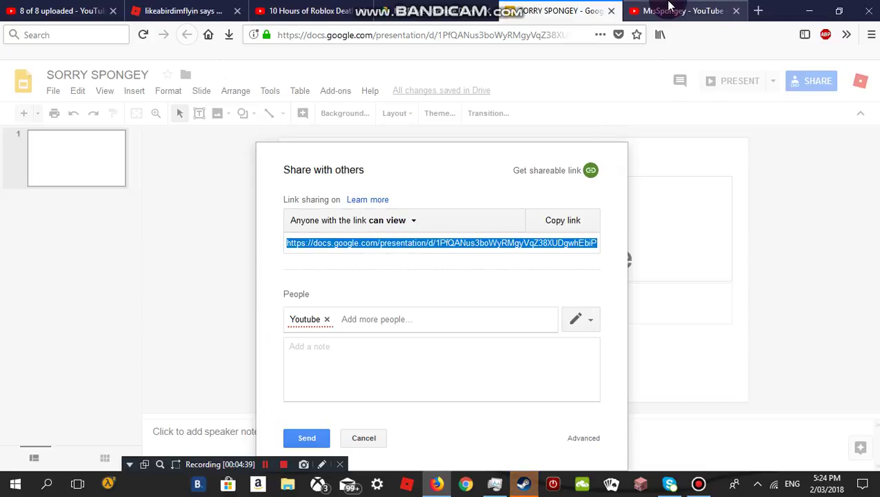
left_click(329, 243)
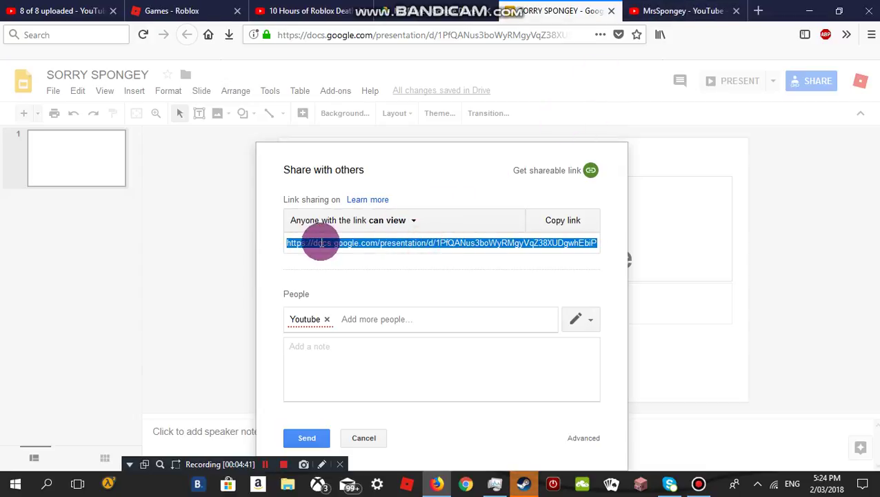
left_click(679, 10)
left_click(490, 36)
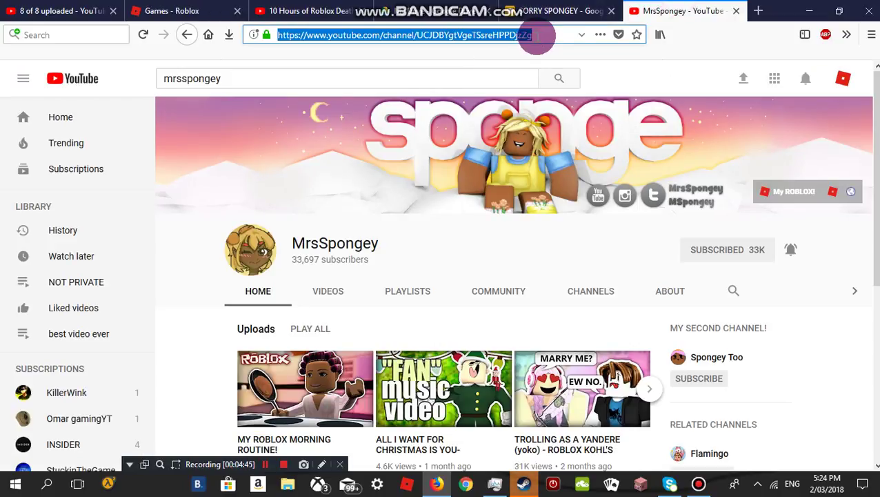
left_click(557, 13)
left_click(569, 221)
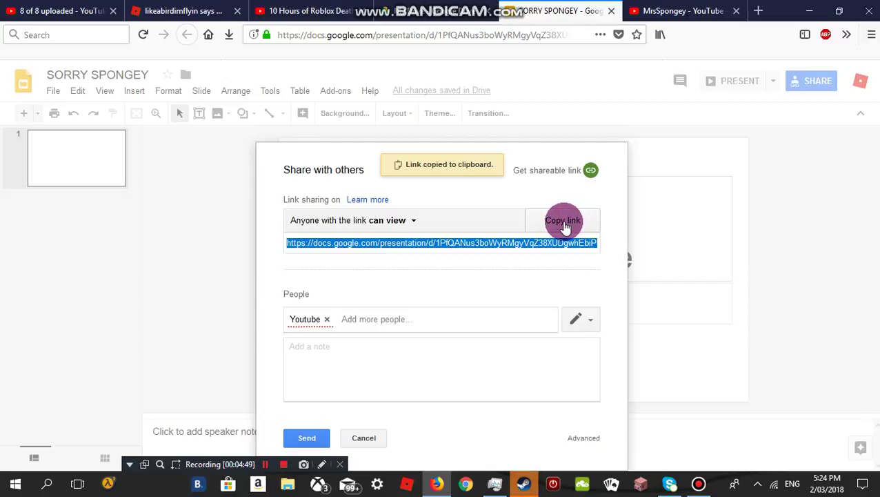
left_click(510, 300)
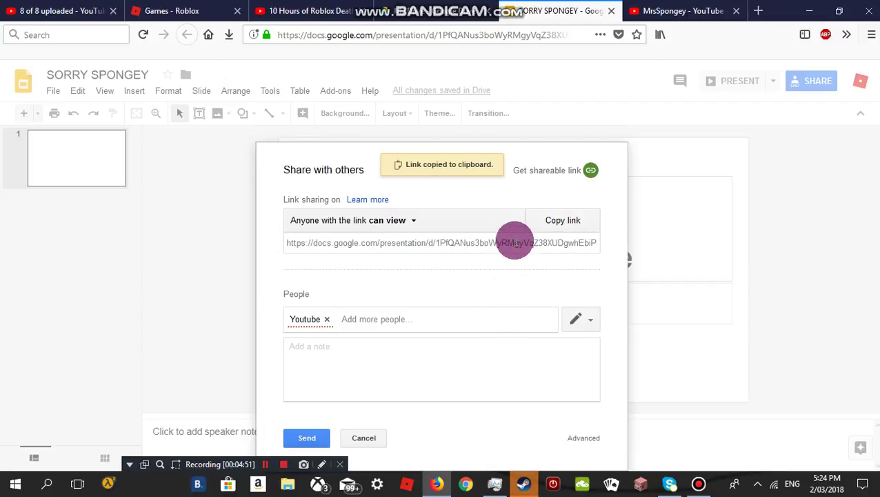
left_click(514, 243)
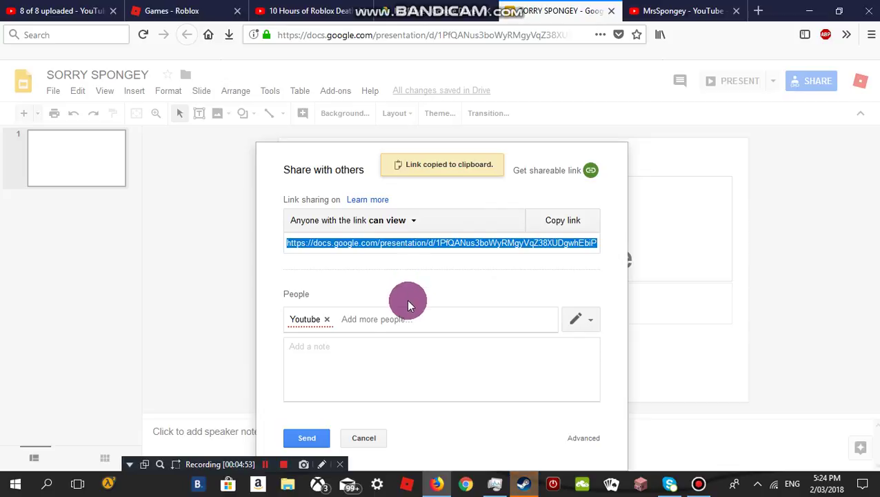
Step: Replace the "Youtube" recipient with the pasted presentation link, try to send the invitation, and remove that entry
left_click(327, 319)
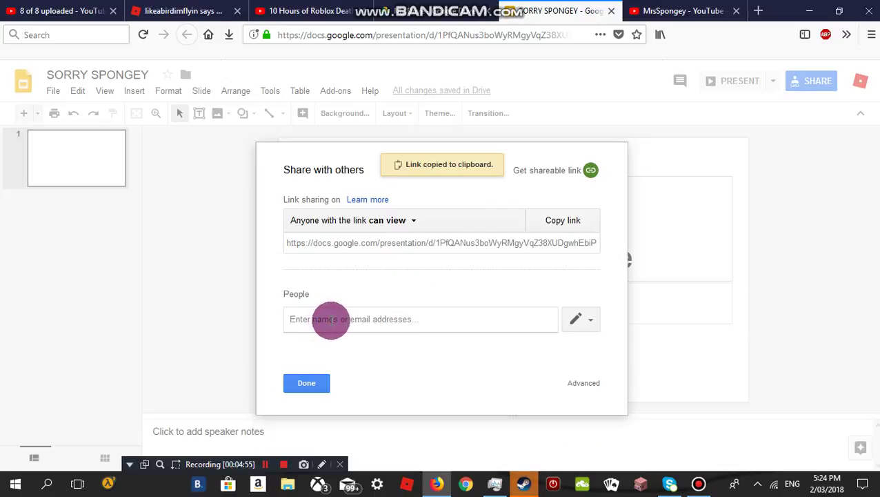
key("ctrl+v")
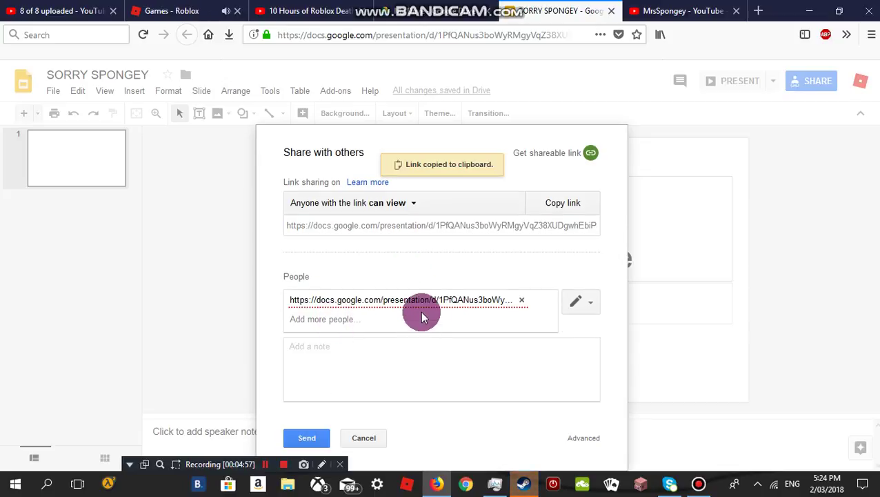
left_click(308, 439)
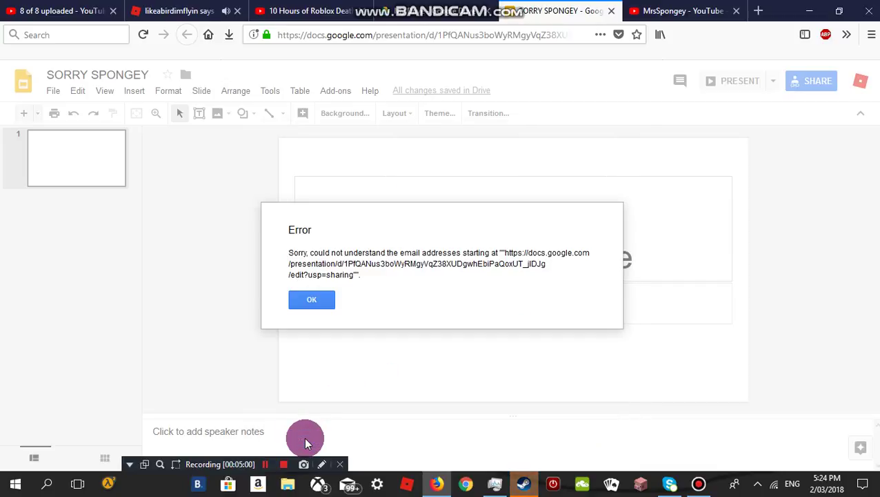
left_click(314, 299)
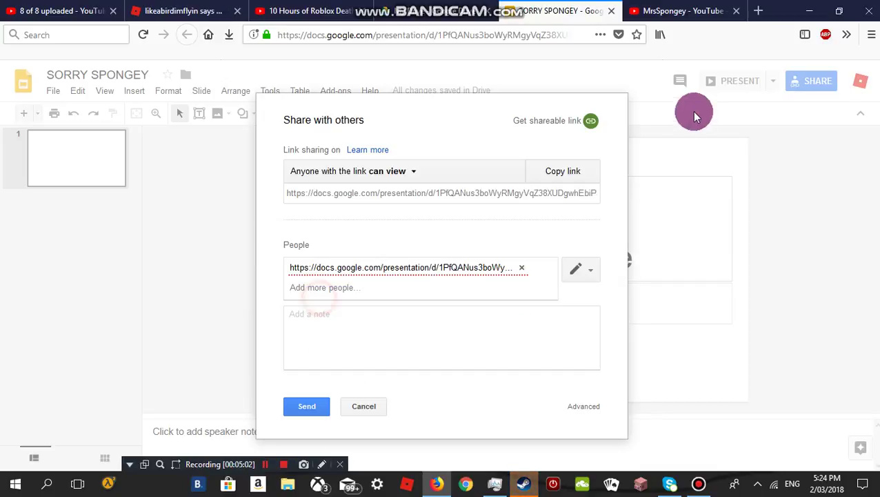
left_click(525, 271)
Step: Change the presentation's link sharing so that anyone with the link can edit
left_click(478, 194)
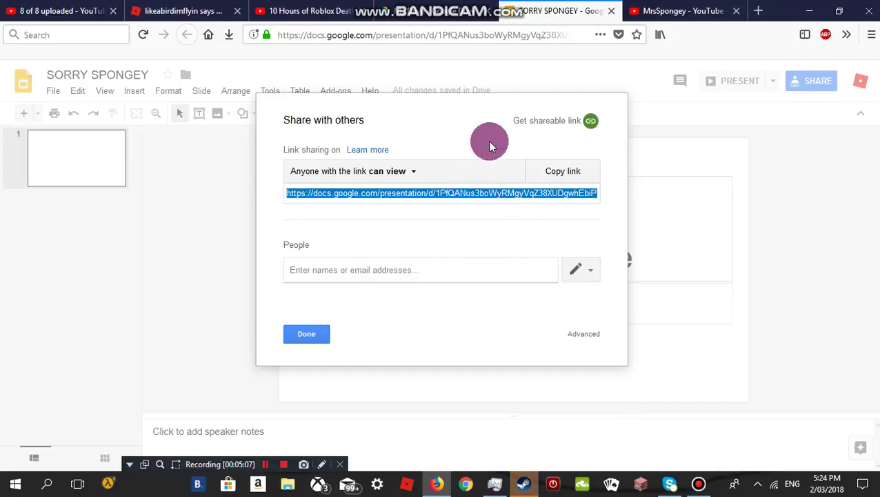
left_click(415, 172)
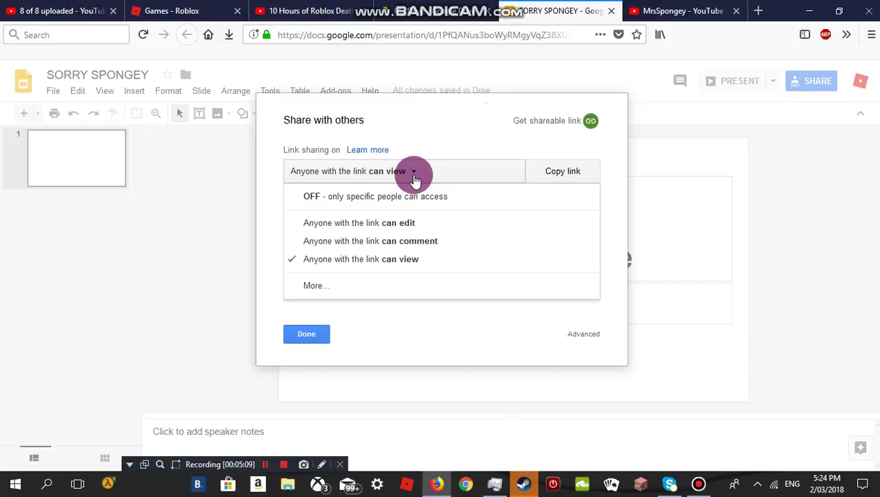
left_click_drag(414, 178, 428, 248)
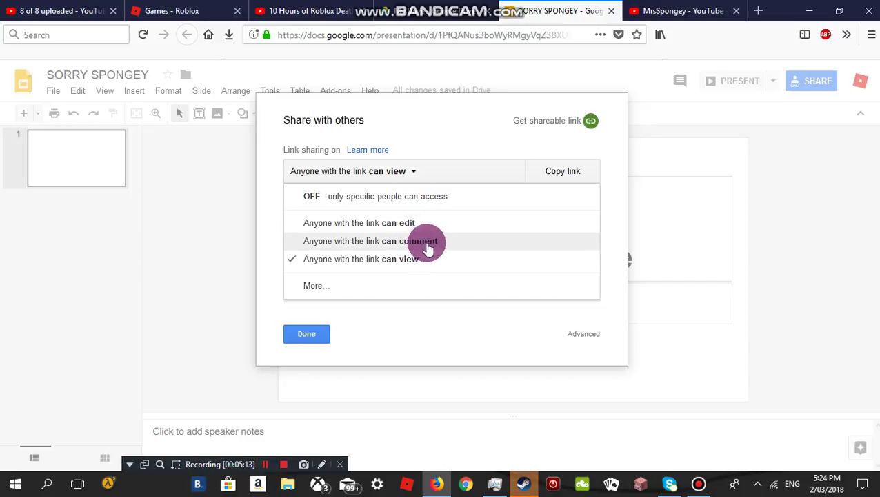
left_click_drag(428, 245, 429, 227)
left_click(411, 193)
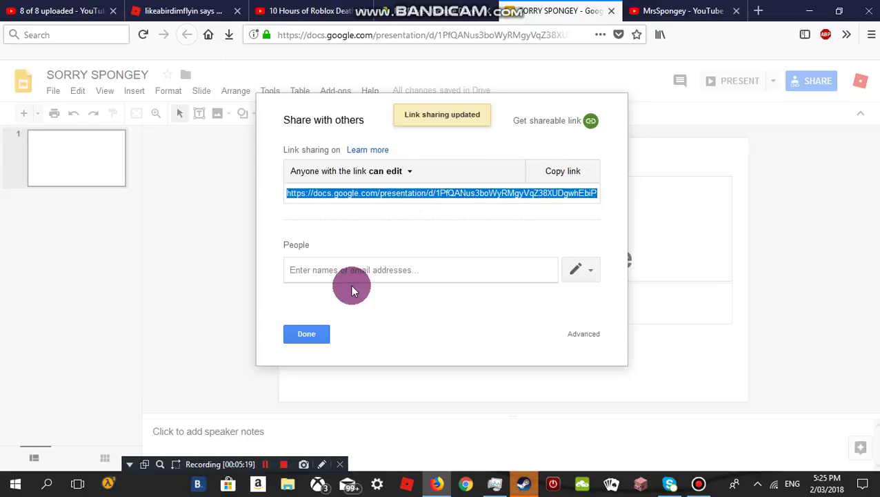
Step: Set the presentation's link sharing to "On - Public on the web" with view access and save the setting
left_click(433, 174)
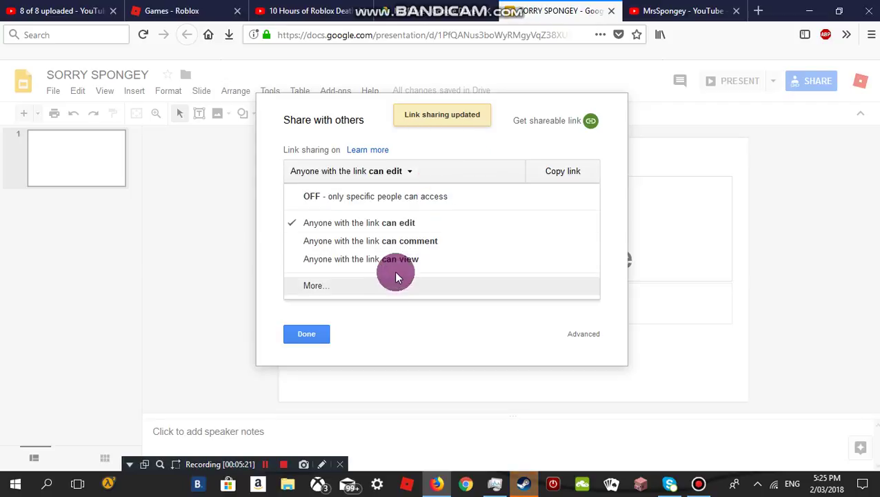
left_click(360, 285)
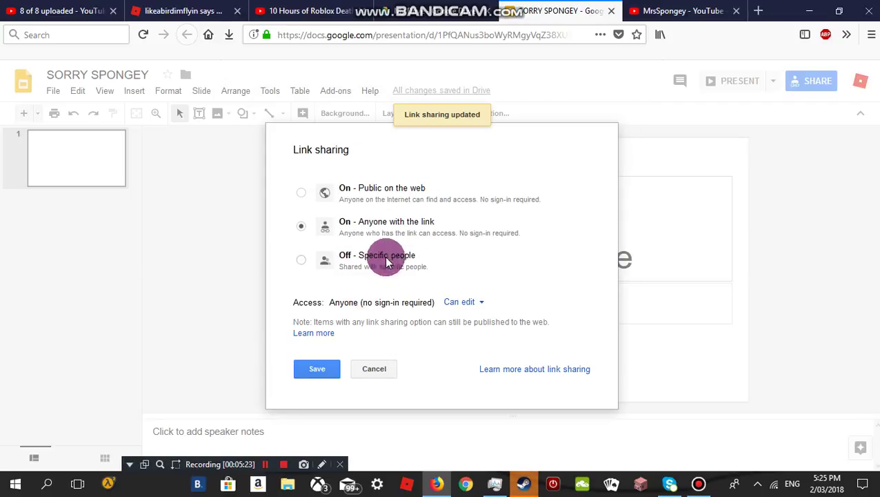
left_click(300, 192)
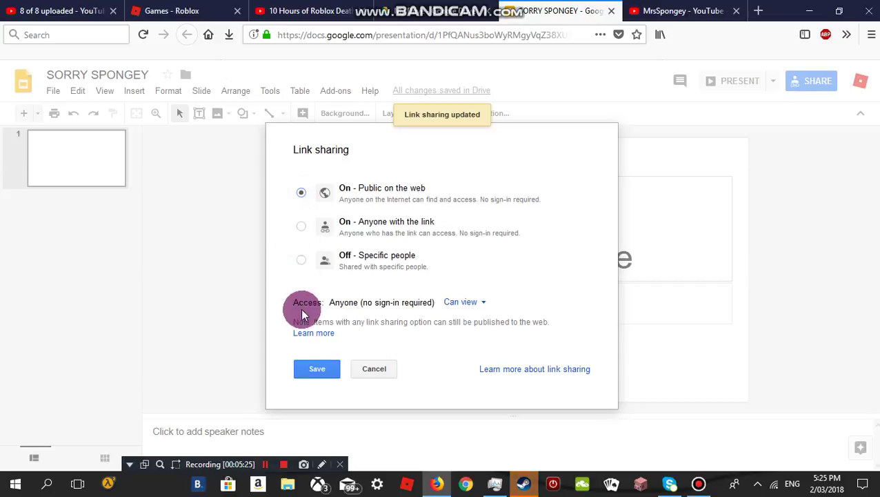
left_click(327, 367)
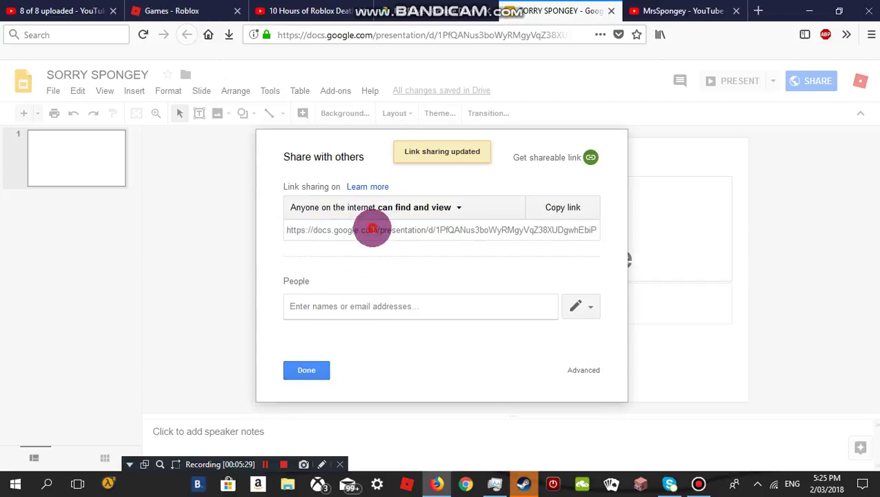
Step: Copy the link of the publicly shared presentation and select its full address
left_click(372, 230)
left_click(564, 207)
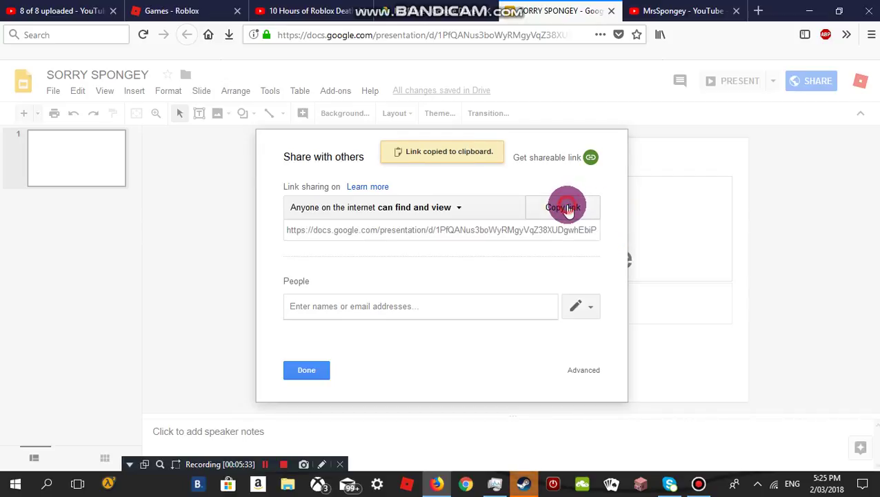
right_click(565, 212)
left_click(543, 210)
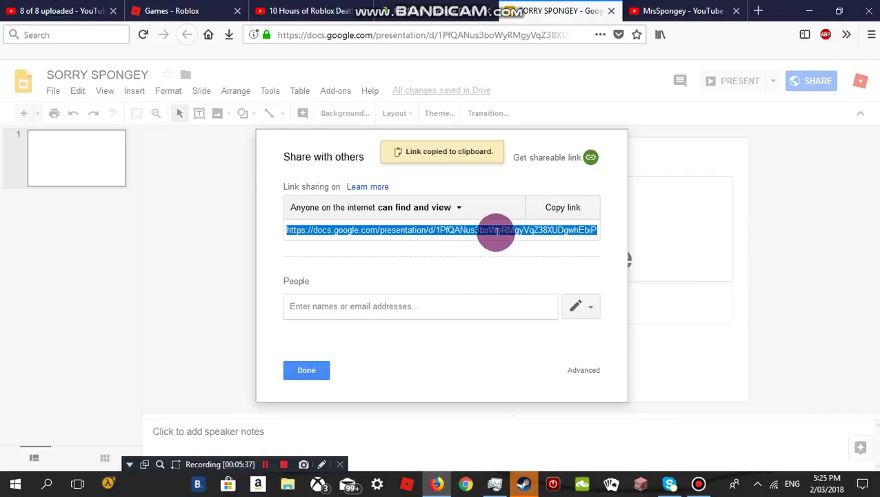
left_click_drag(496, 232, 593, 263)
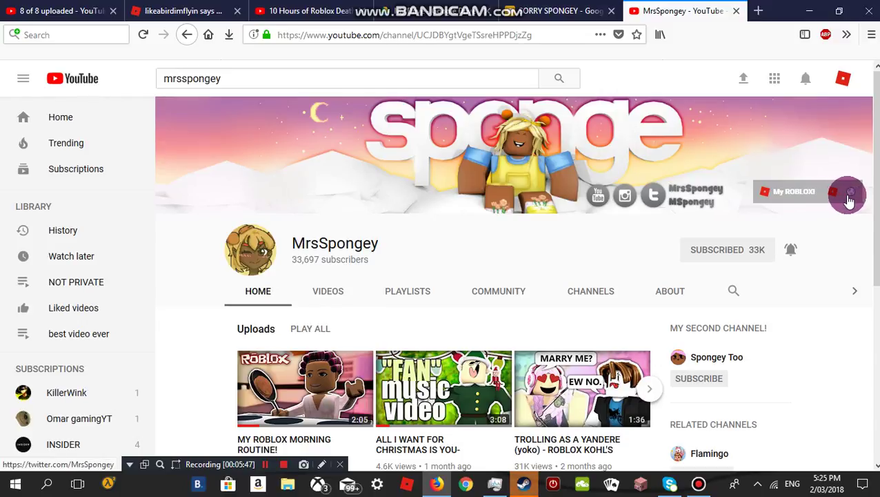
Step: Look through the MrsSpongey channel's Community, Channels and About pages on YouTube, and return to the SORRY SPONGEY presentation
scroll(433, 261, "down", 3)
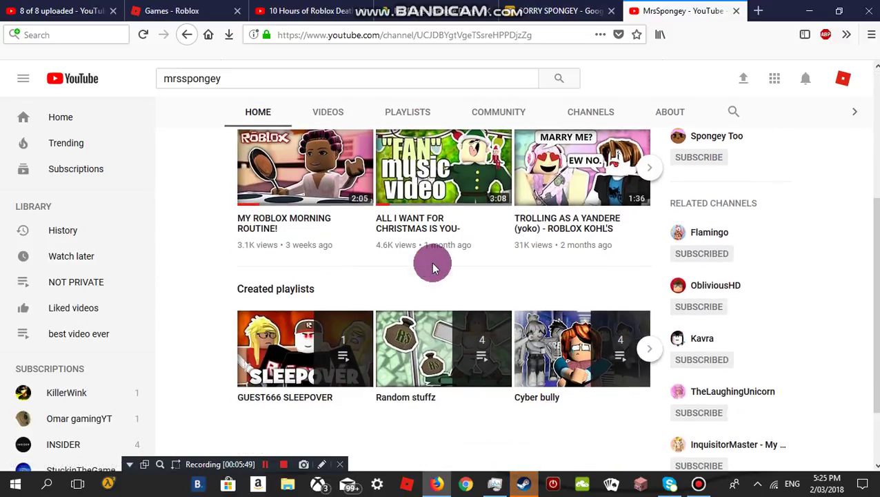
left_click(503, 108)
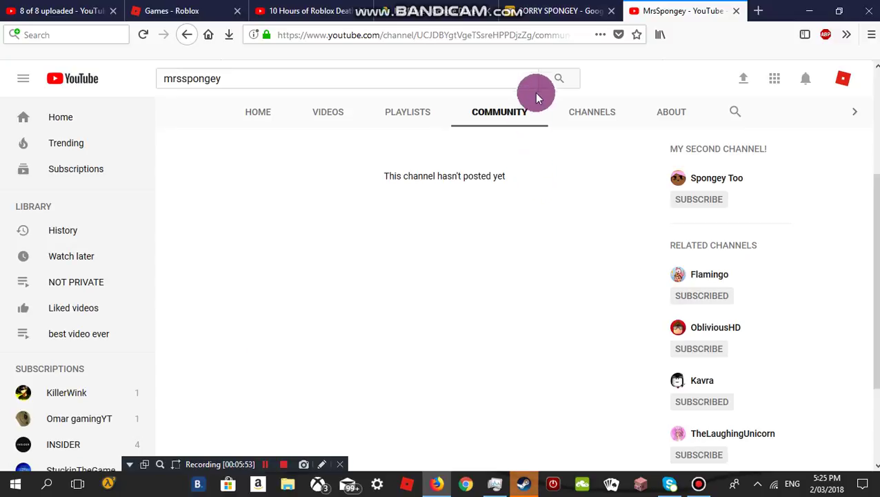
left_click(573, 113)
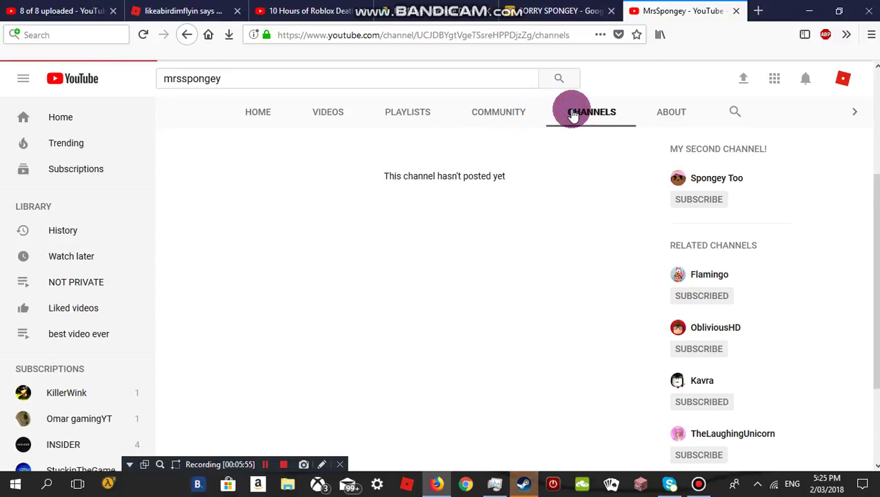
left_click(650, 116)
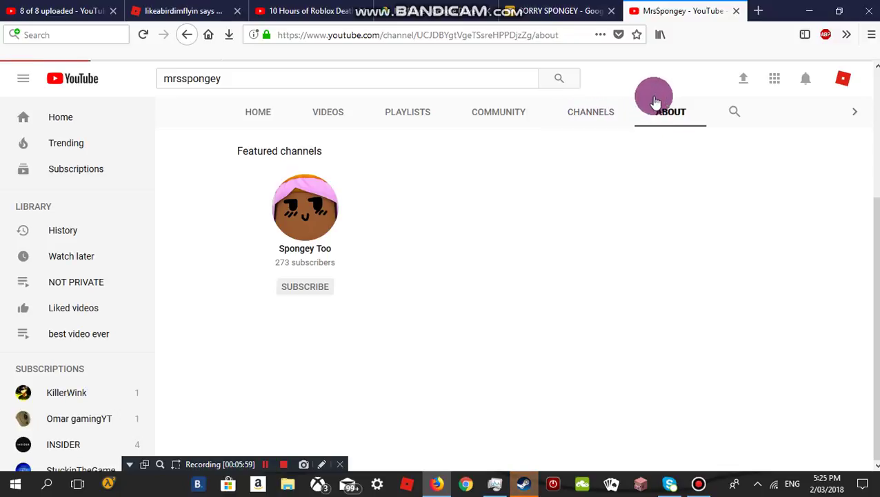
left_click(527, 10)
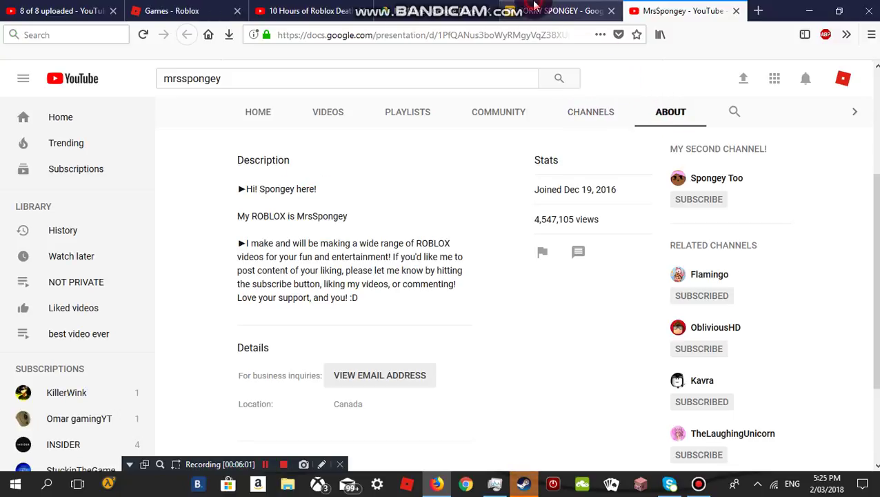
Step: Finish the sharing settings and rename the presentation STOP BULLYING
left_click(316, 372)
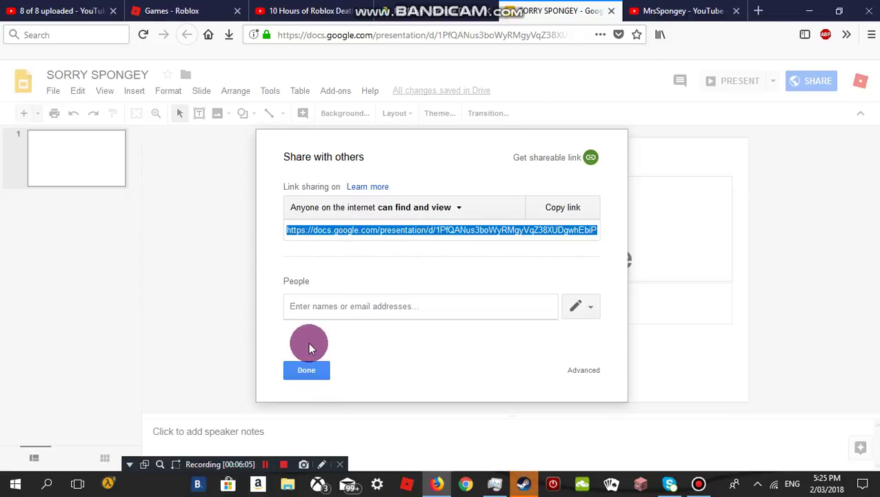
left_click(311, 366)
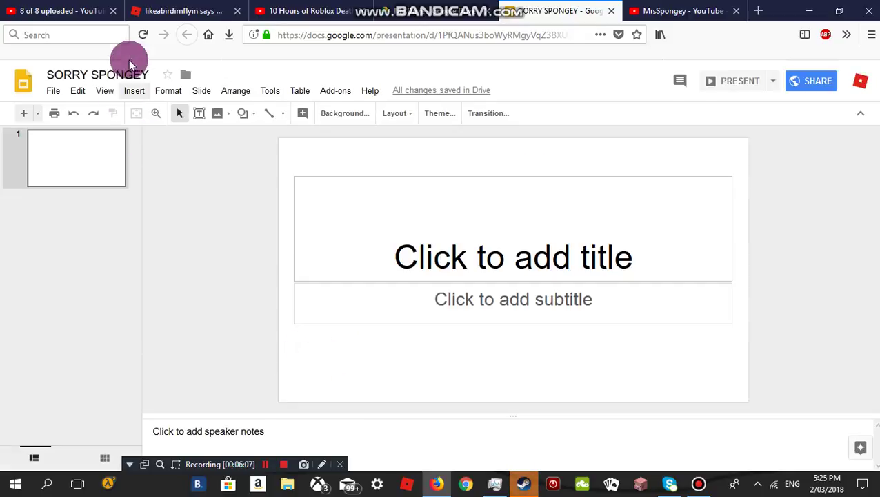
left_click(54, 74)
key("BackSpace")
key("BackSpace")
key("BackSpace")
key("BackSpace")
key("BackSpace")
key("BackSpace")
key("BackSpace")
key("BackSpace")
key("BackSpace")
key("BackSpace")
key("BackSpace")
key("BackSpace")
key("BackSpace")
type("STOP BULLYING")
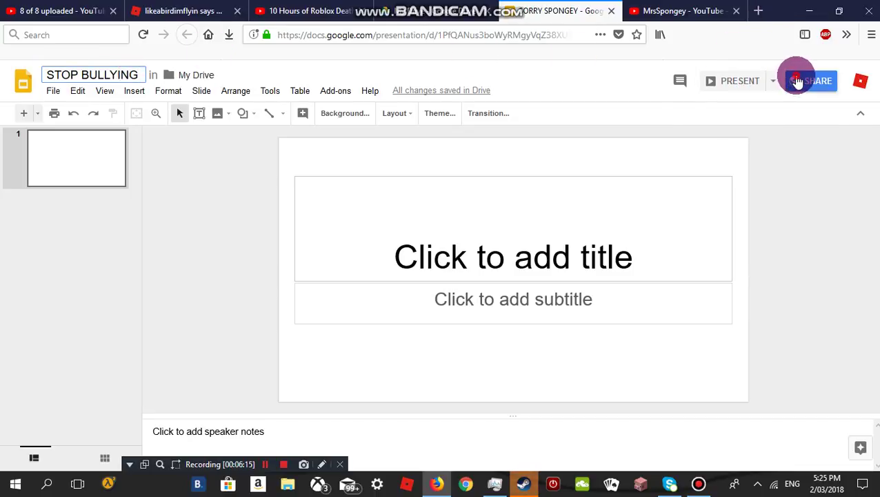
Step: Try to share the presentation with the recipient FANTA and clear the entry
left_click(797, 81)
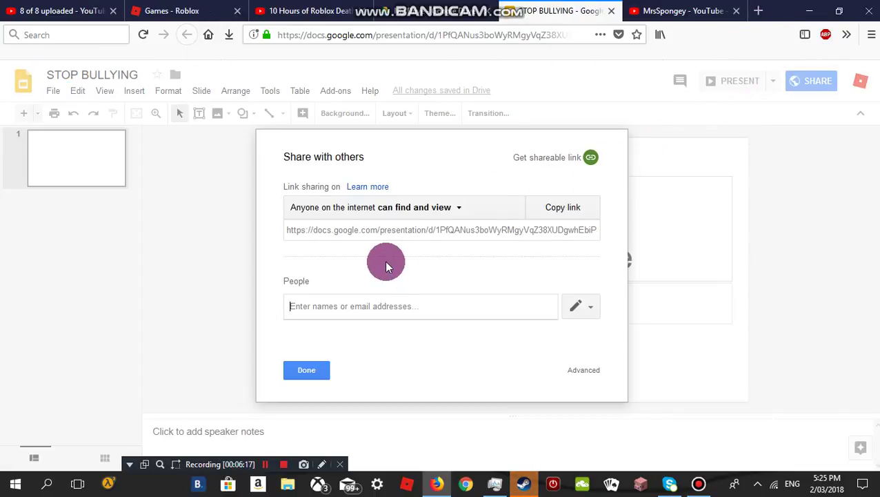
type("FAN")
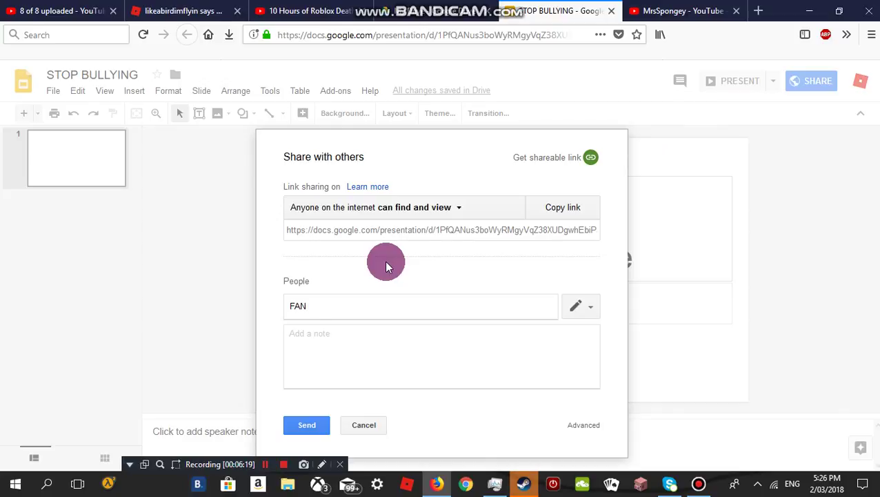
type("TA")
key("BackSpace")
type("A")
key("Return")
key("BackSpace")
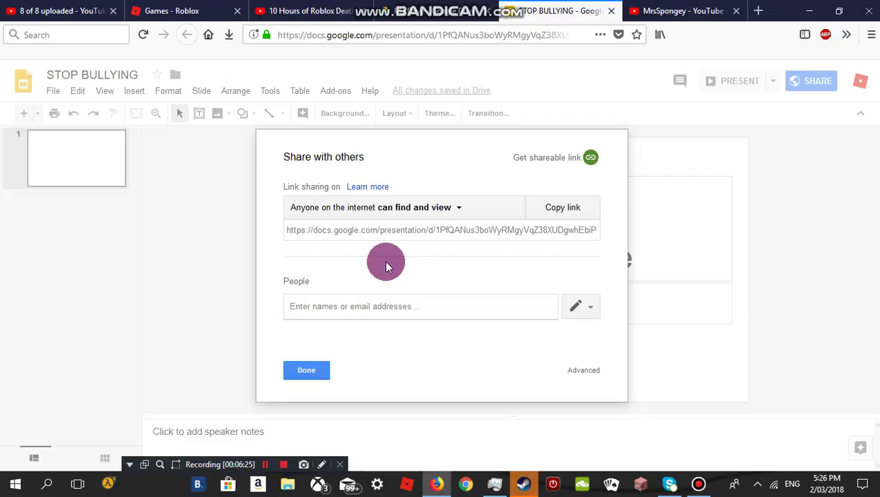
Step: Enter a different recipient's name in the sharing dialog's people field and erase it again
key("Caps_Lock")
type("owai")
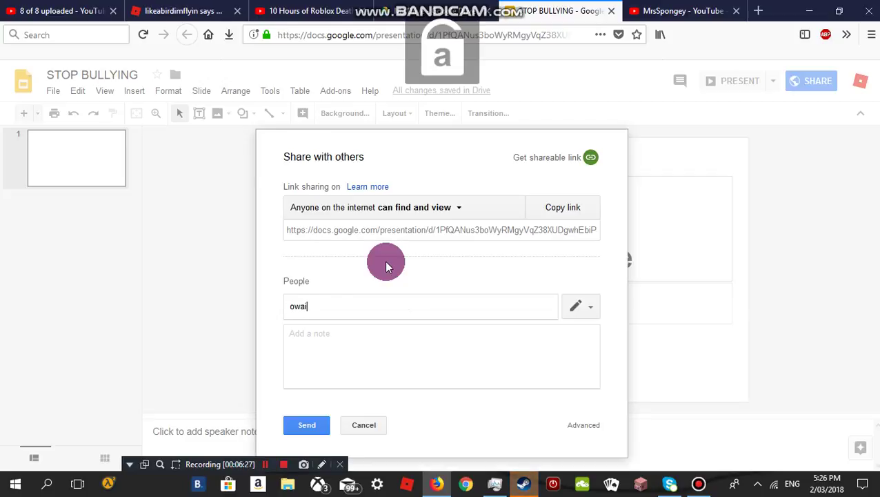
type("raka")
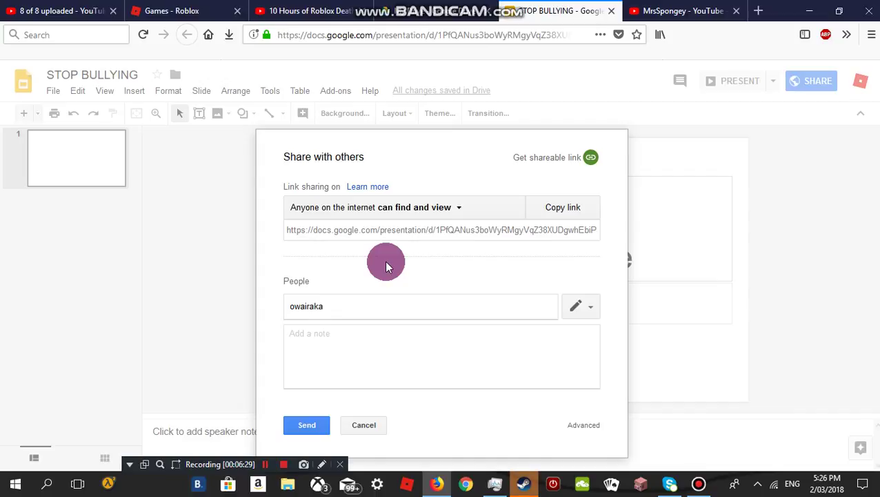
key("BackSpace")
key("BackSpace")
key("BackSpace")
key("BackSpace")
key("BackSpace")
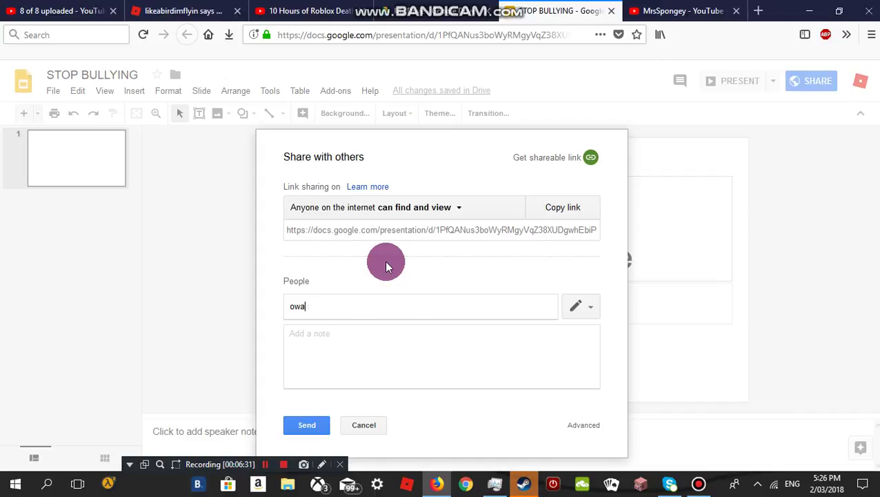
key("BackSpace")
key("BackSpace")
key("BackSpace")
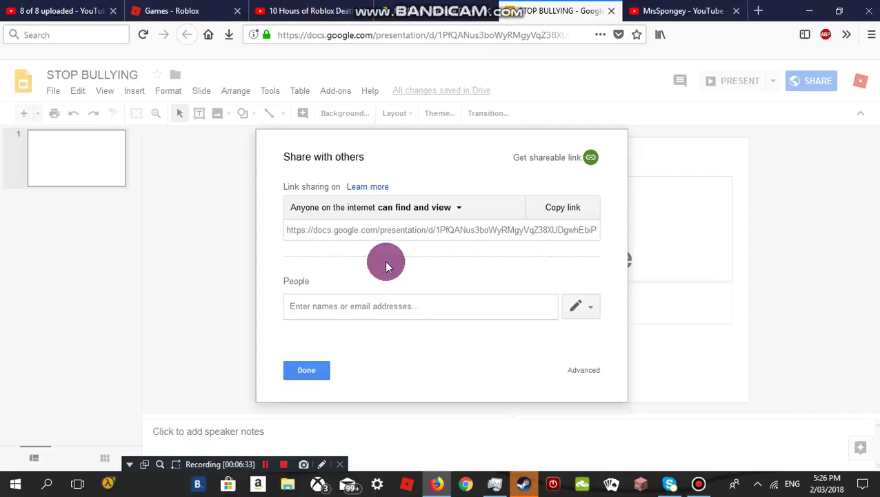
Step: Try to share the presentation with a person by first name, remove the entry, and close the sharing settings
type("racheal")
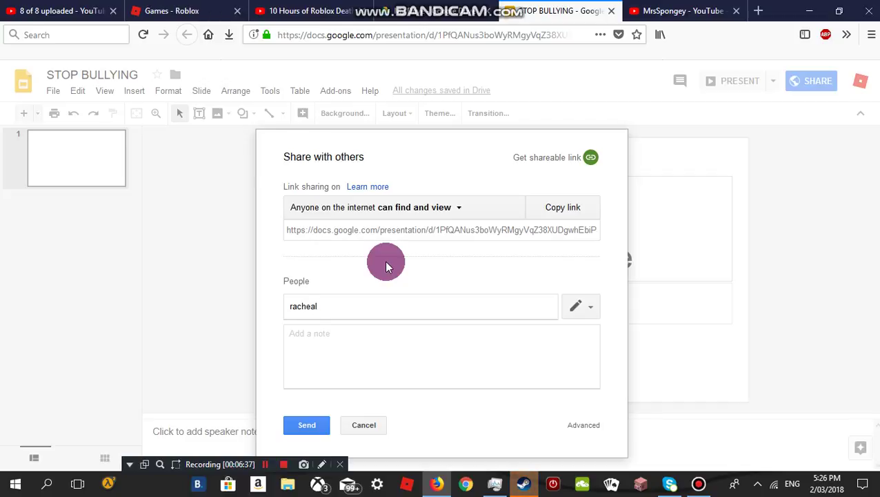
key("Return")
key("BackSpace")
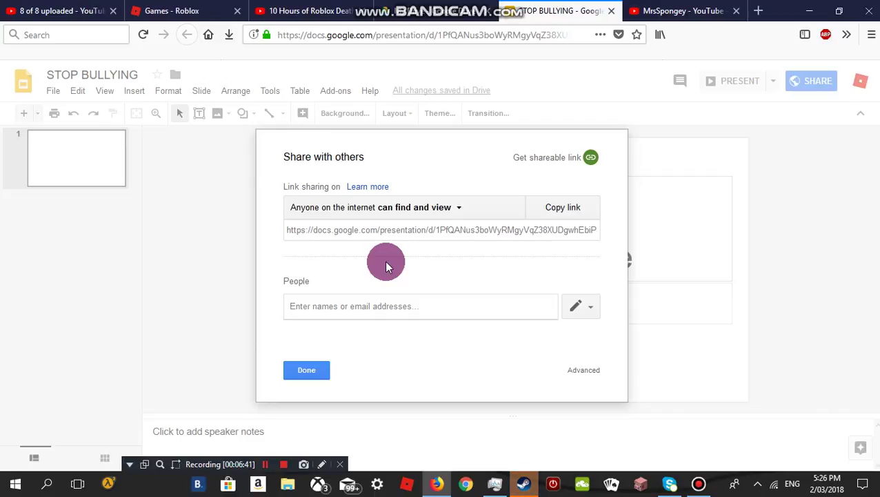
key("Caps_Lock")
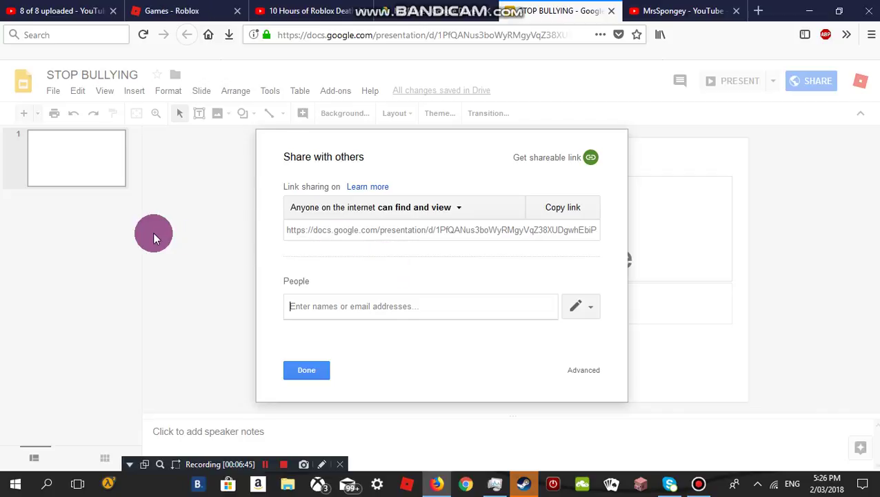
left_click(291, 371)
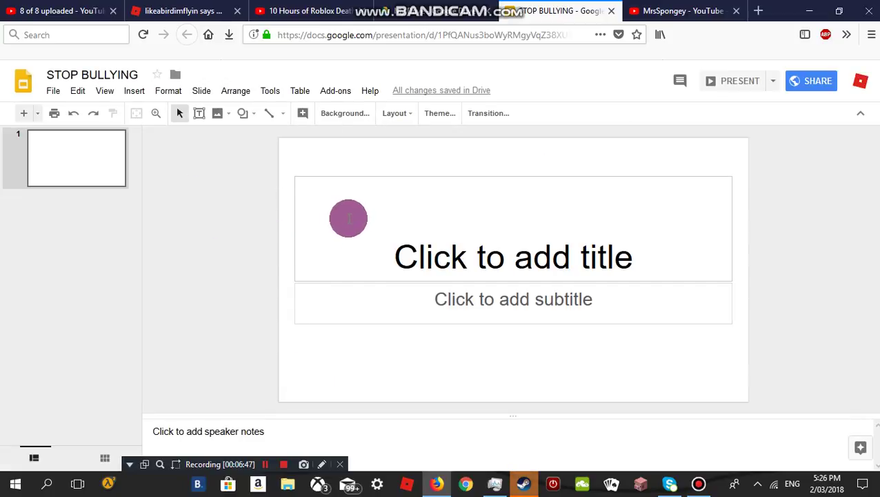
Step: Fill the slide's title placeholder with STOP BULLYING
left_click(348, 218)
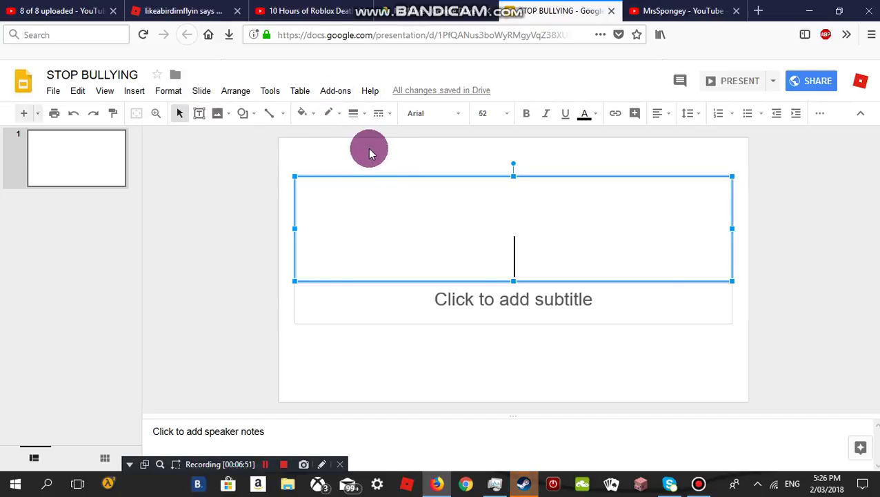
type("s")
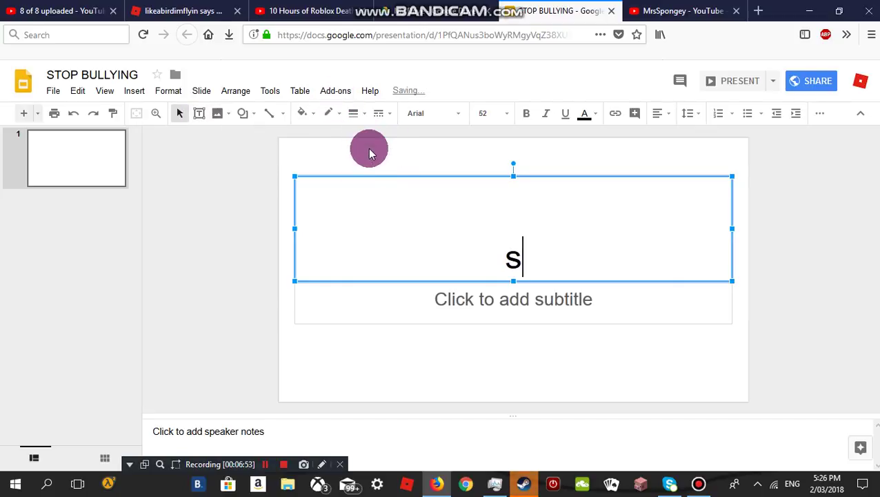
type("TOP BULLYING")
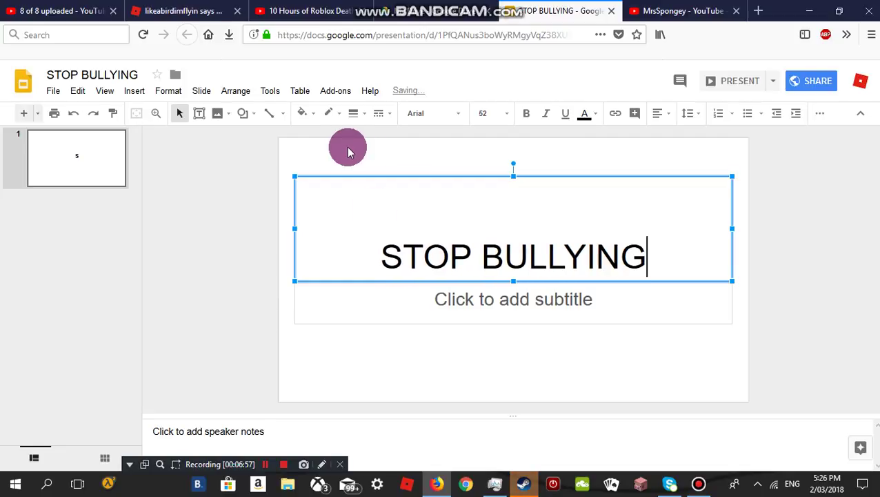
Step: Add the subtitle OR I NAME YOU NOOB in red text below the slide title
left_click(476, 297)
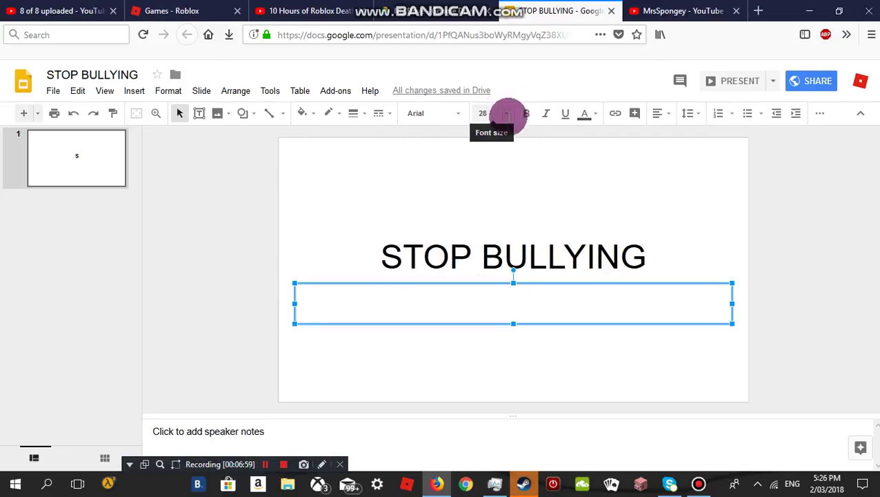
left_click(583, 112)
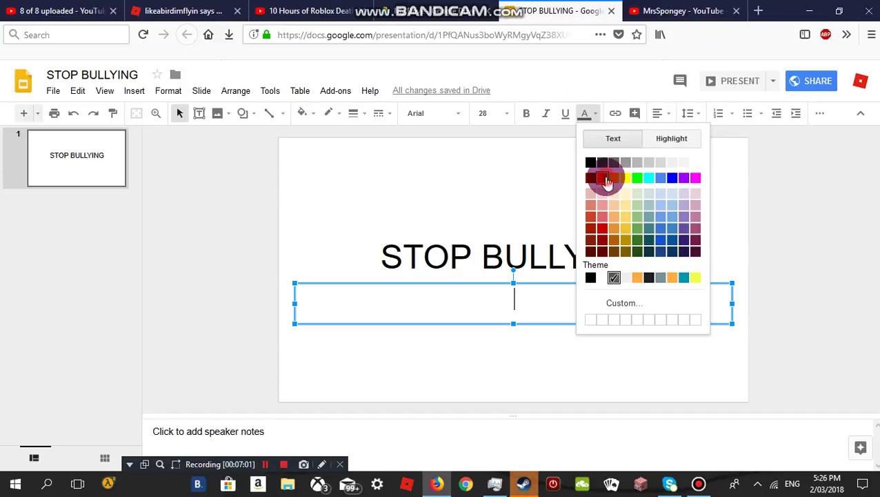
left_click(602, 178)
type("OR I ")
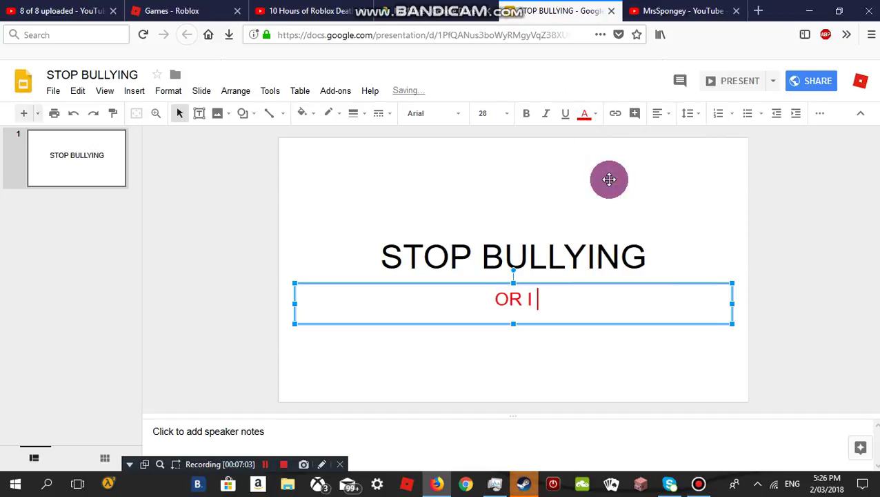
type("NAME")
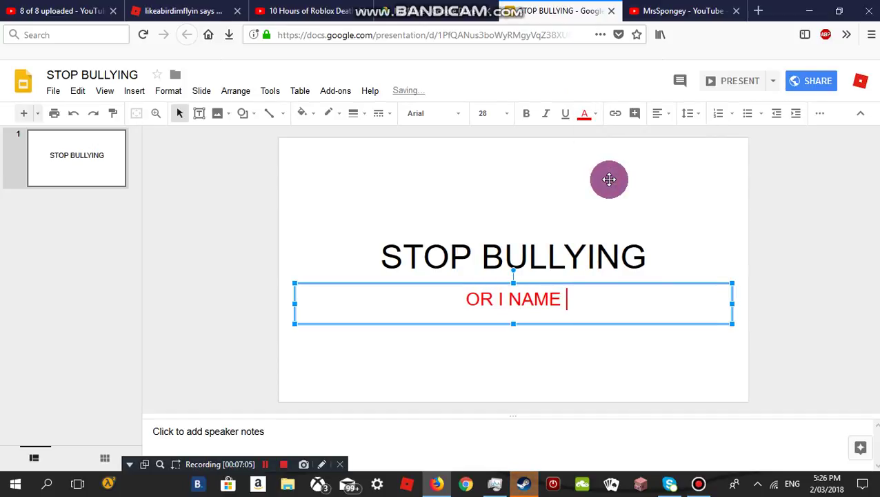
type(" YOU NOOB")
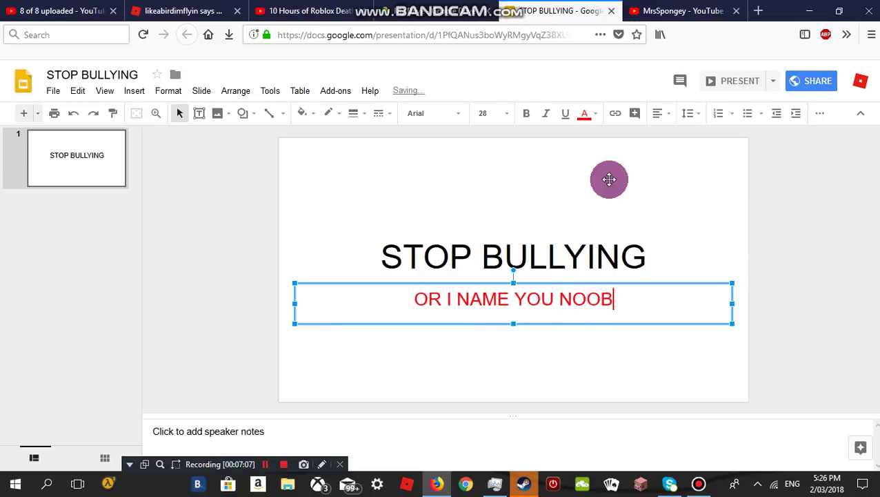
left_click(820, 248)
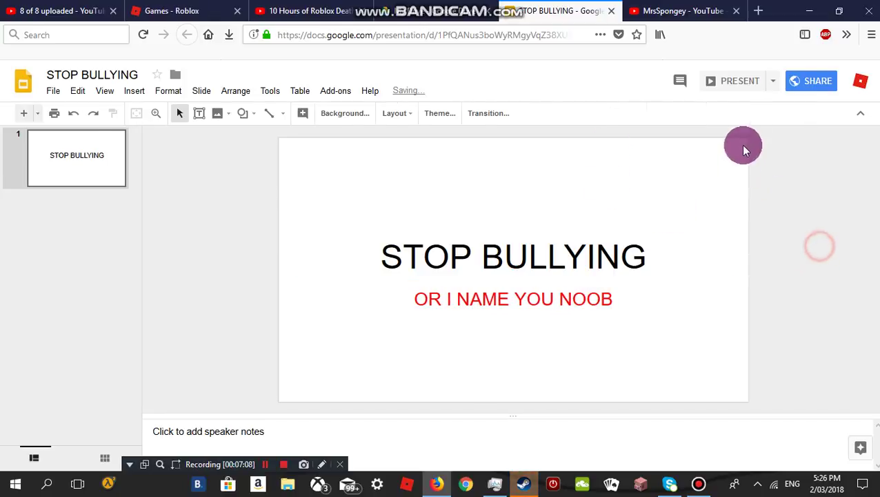
left_click(807, 78)
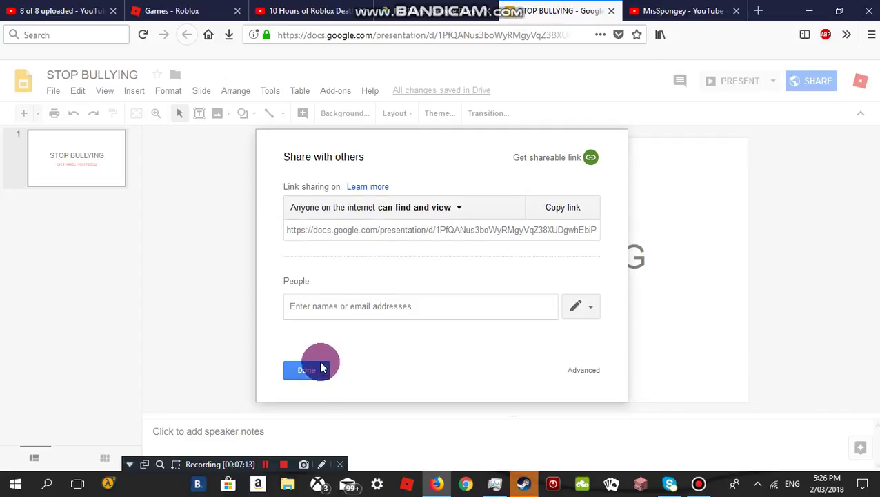
left_click(296, 369)
left_click(31, 10)
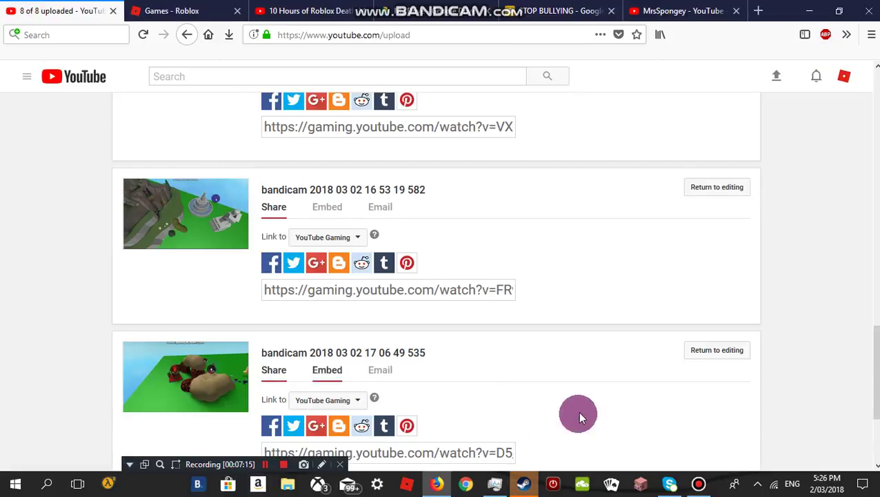
scroll(569, 415, "down", 3)
left_click(716, 340)
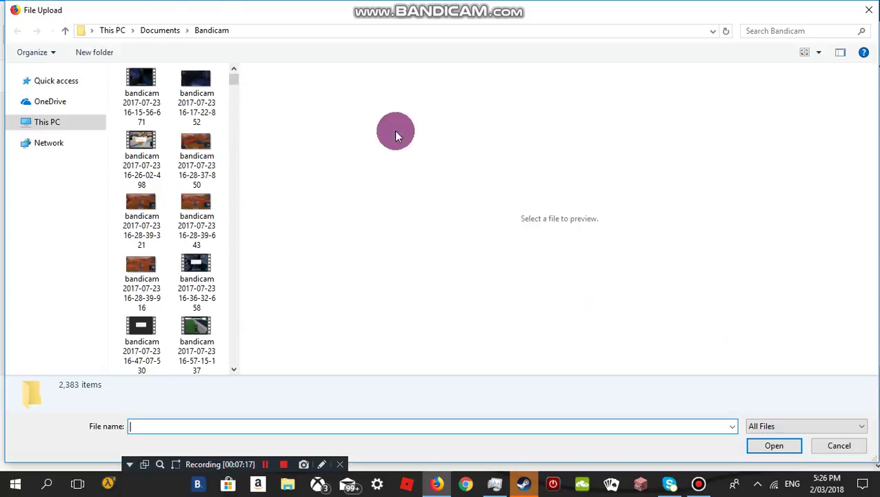
left_click_drag(237, 84, 230, 368)
double_click(148, 241)
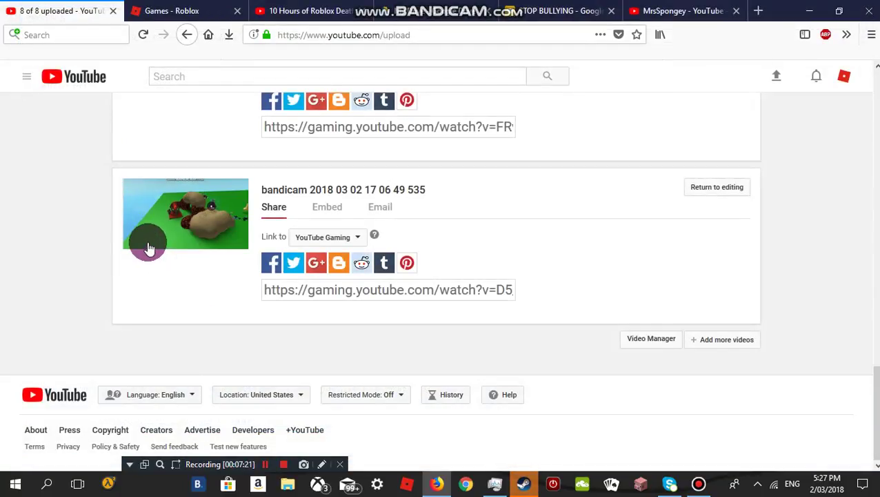
left_click(712, 366)
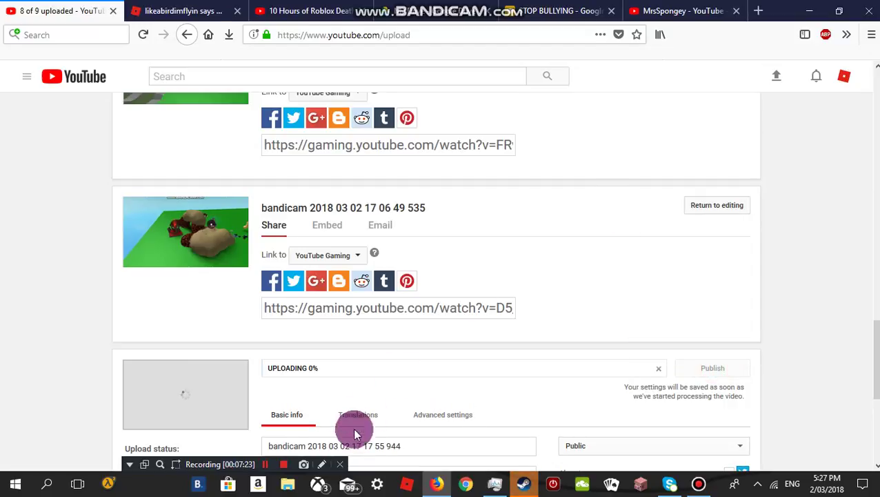